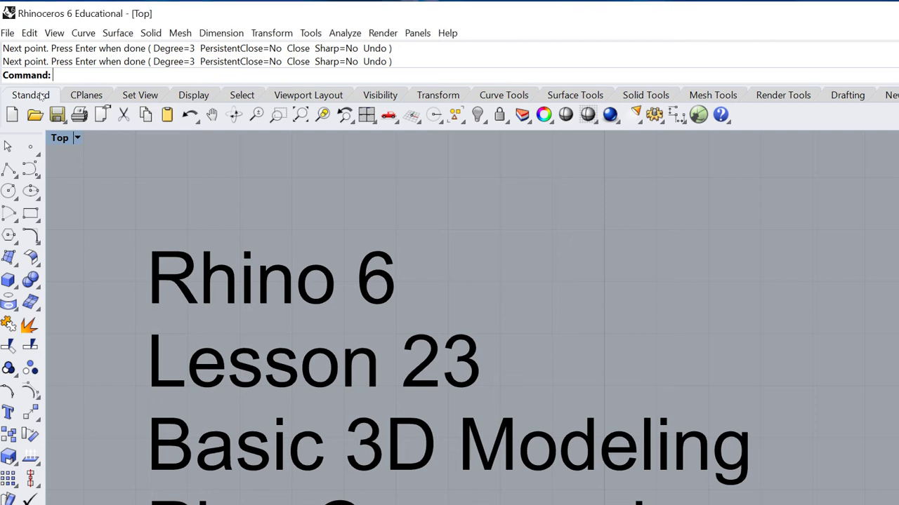
Leave the maximized Top view and maximize the Perspective viewport around the lesson title text.
double_click(60, 138)
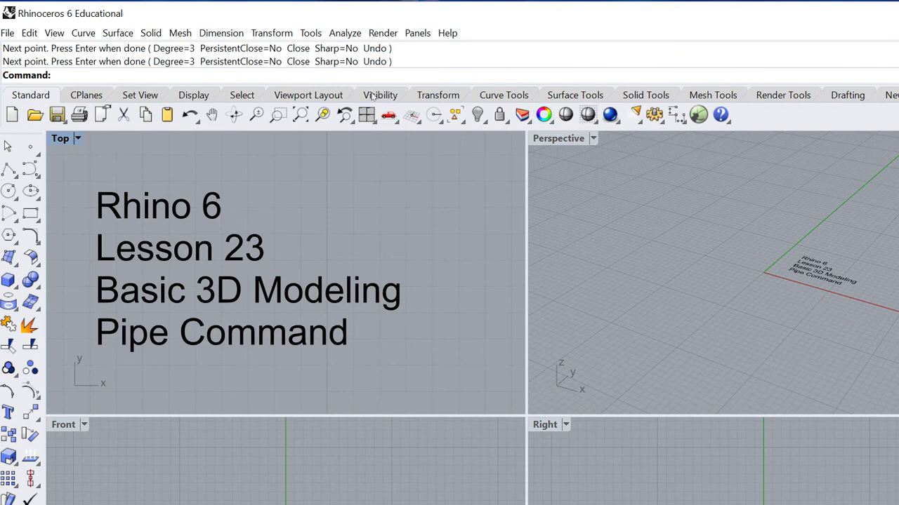
double_click(558, 138)
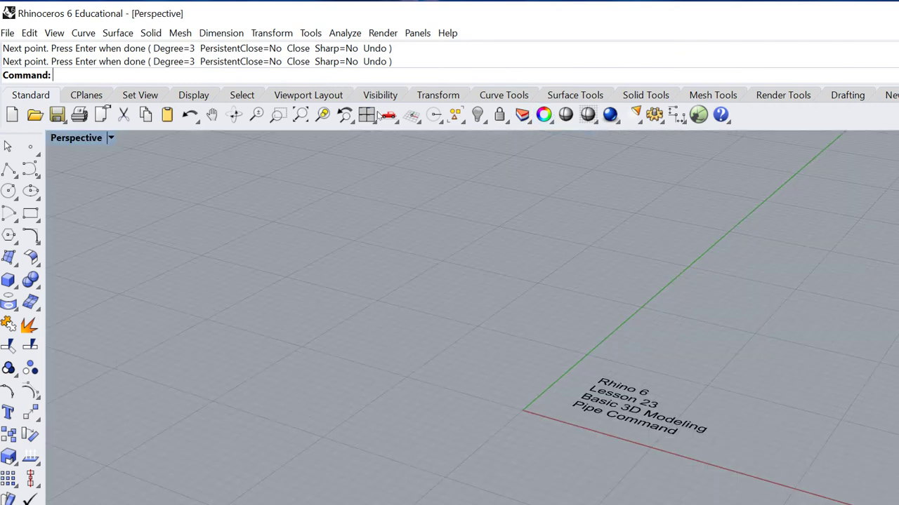
right_click_drag(453, 264, 252, 301, "shift")
left_click(330, 429)
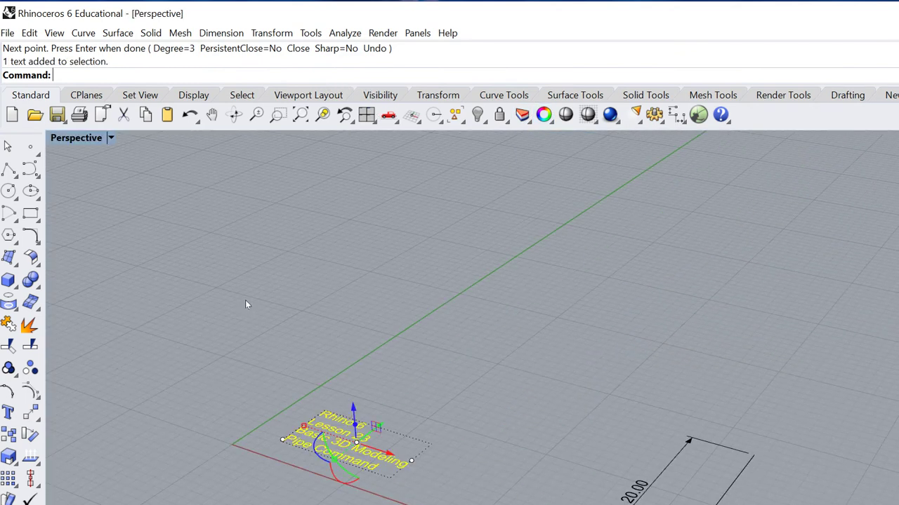
left_click(397, 332)
right_click_drag(399, 332, 367, 342)
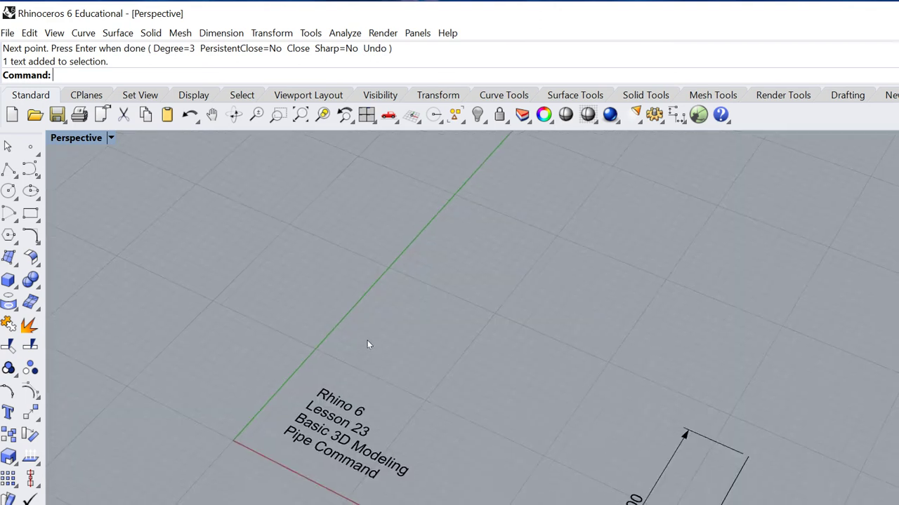
Examine the straight line with its 20.00 dimension and the neighbouring freeform curves from several angles in Perspective.
right_click_drag(544, 389, 376, 321, "shift")
scroll(376, 322, "up", 6)
right_click_drag(516, 415, 353, 295, "shift")
left_click(522, 419)
left_click(395, 331)
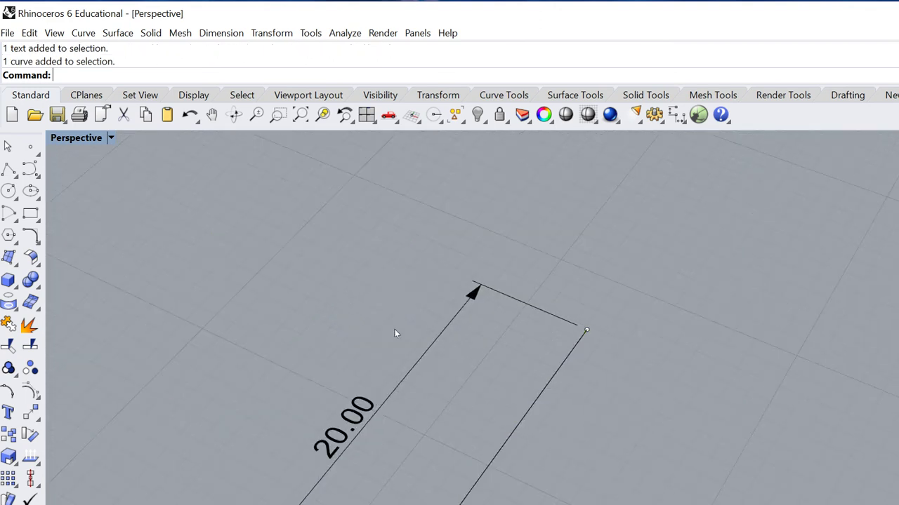
scroll(398, 340, "down", 3)
right_click_drag(403, 345, 531, 316)
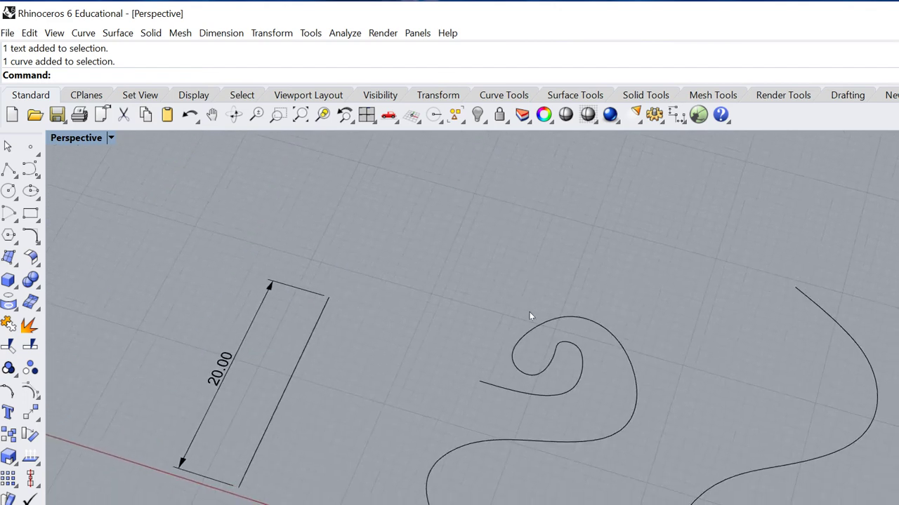
left_click(536, 324)
left_click(323, 377)
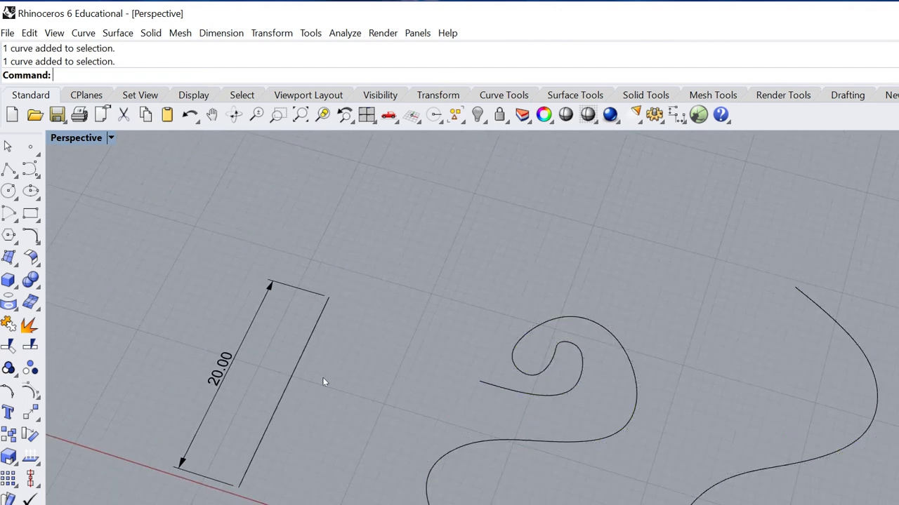
right_click_drag(185, 344, 283, 331)
scroll(261, 322, "up", 6)
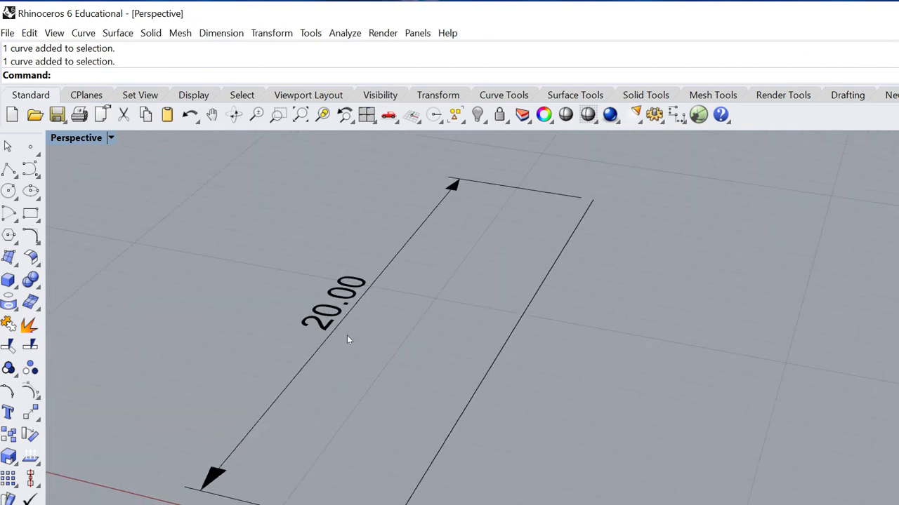
right_click_drag(347, 339, 416, 323)
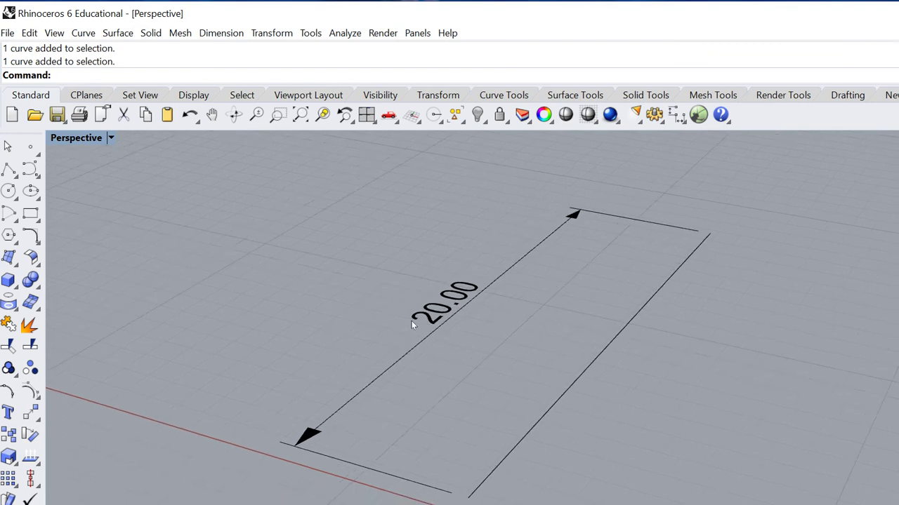
left_click(615, 337)
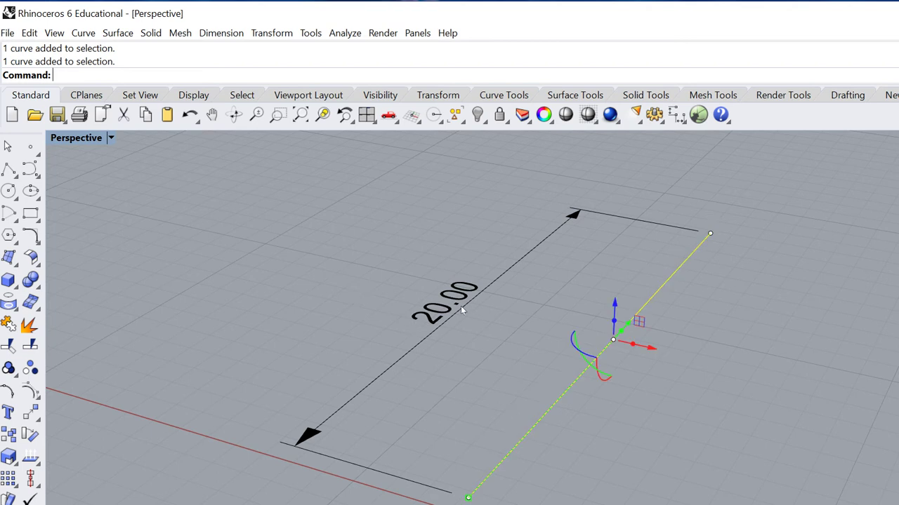
scroll(425, 287, "down", 3)
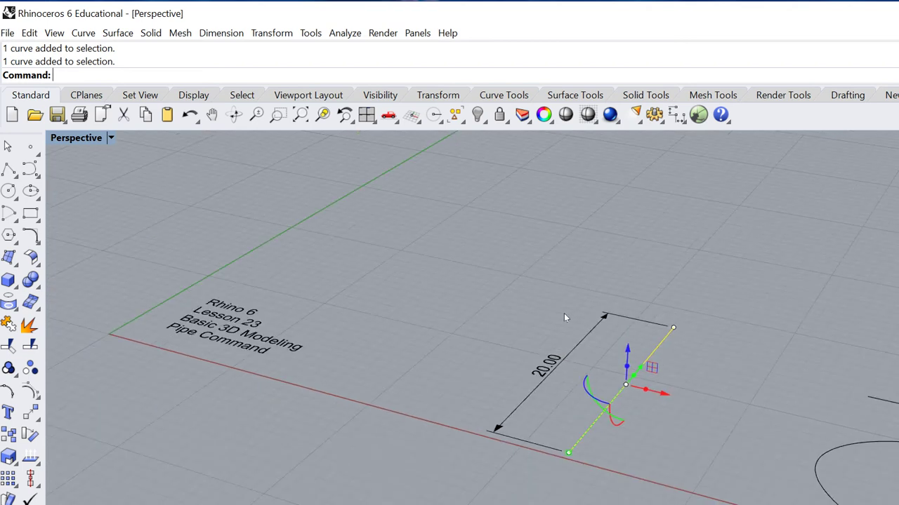
left_click(551, 328)
left_click(452, 313)
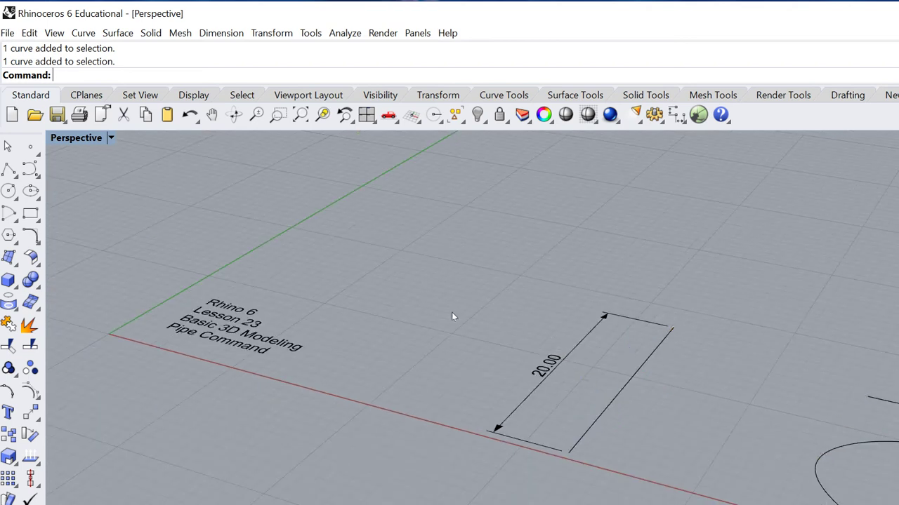
scroll(384, 316, "up", 4)
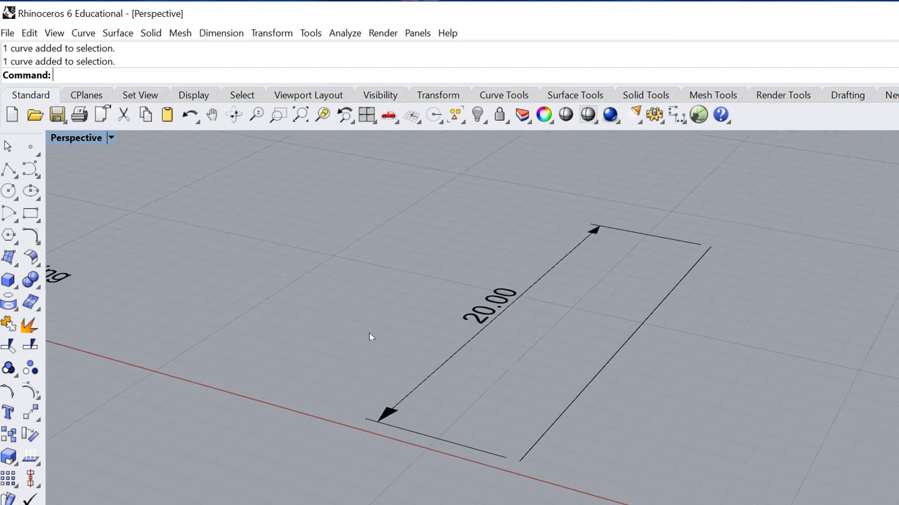
right_click_drag(369, 333, 415, 378, "shift")
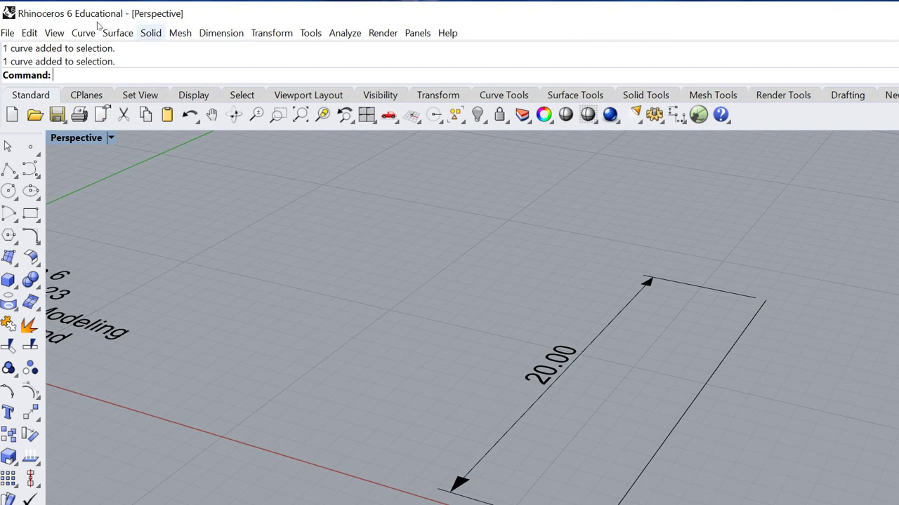
left_click(150, 33)
key("Down")
key("Down")
key("Down")
key("Down")
key("Down")
key("Down")
key("Down")
key("Down")
key("Down")
key("Down")
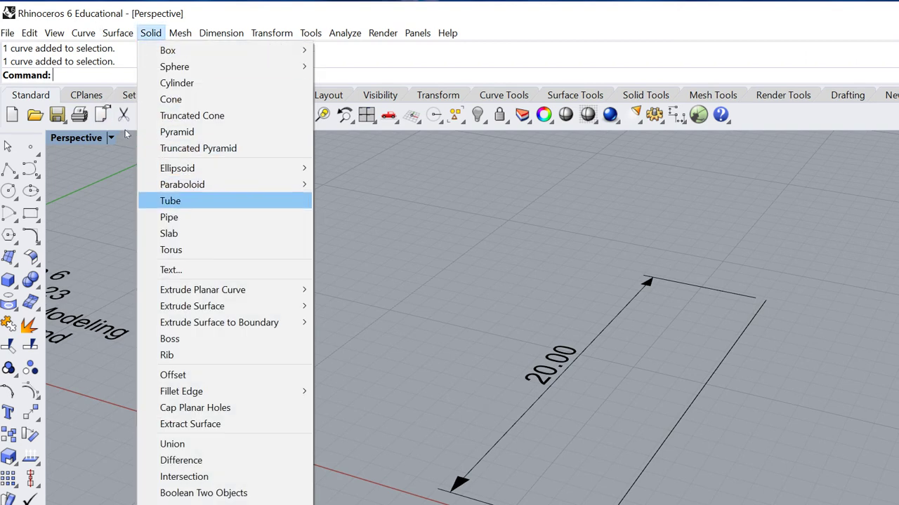
key("Down")
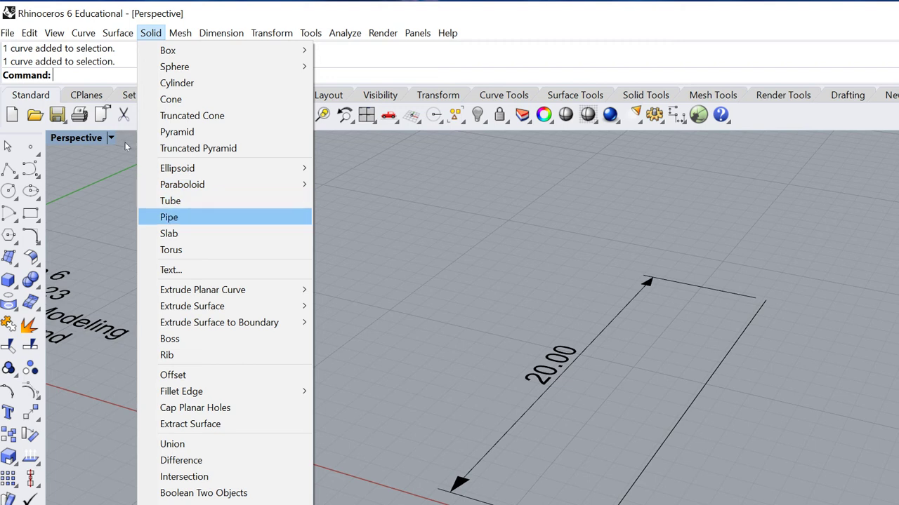
key("Up")
key("Down")
key("Up")
key("Up")
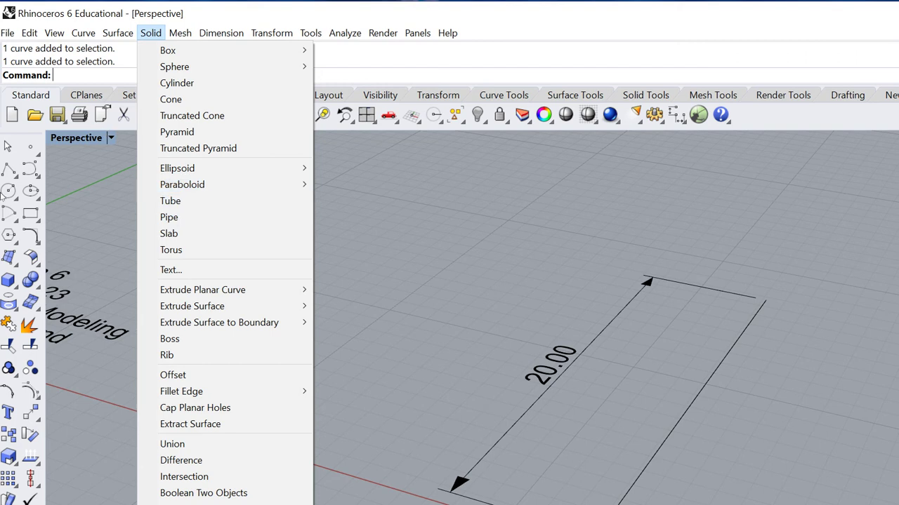
left_click(14, 285)
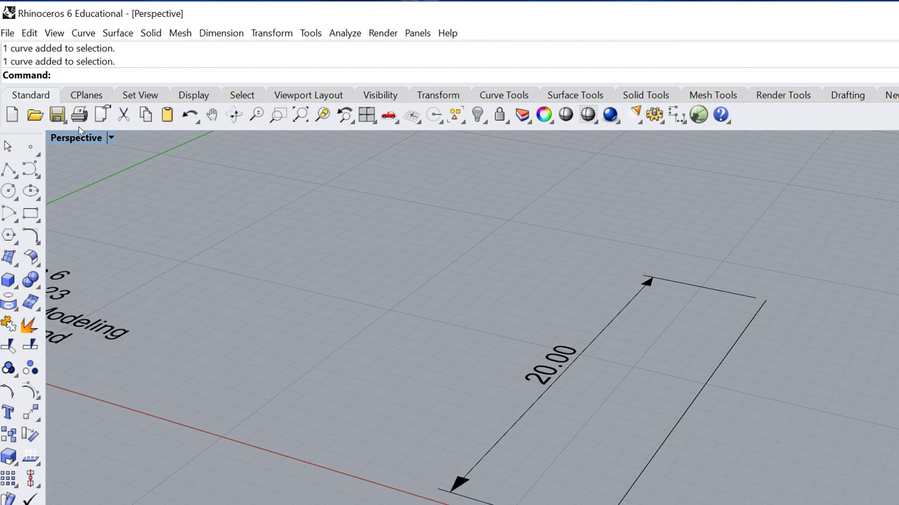
Create a pipe along the straight line beside the 20.00 dimension, with a start and end radius of 3 and no intermediate radius.
type("Pipe")
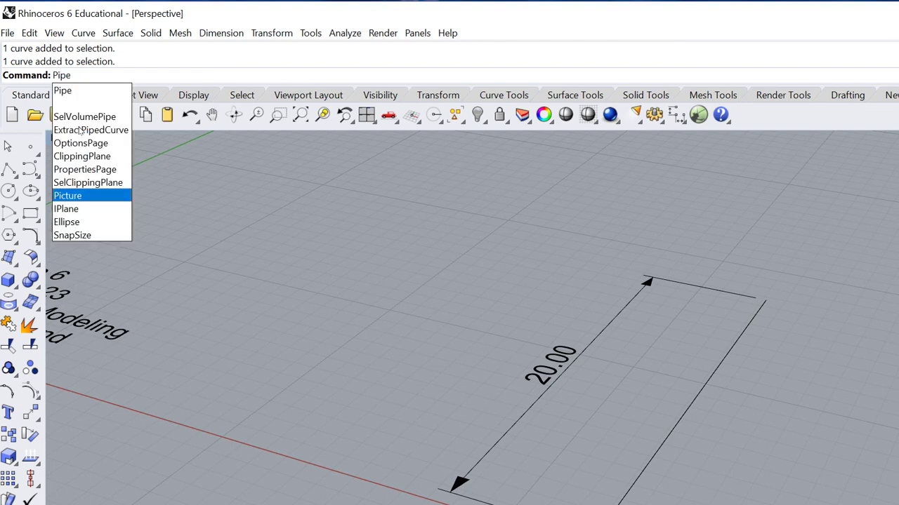
key("Return")
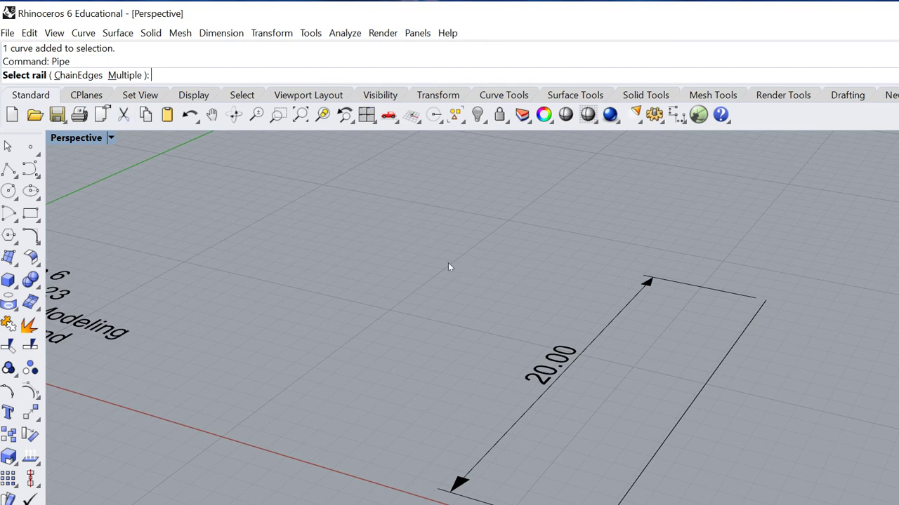
left_click(679, 416)
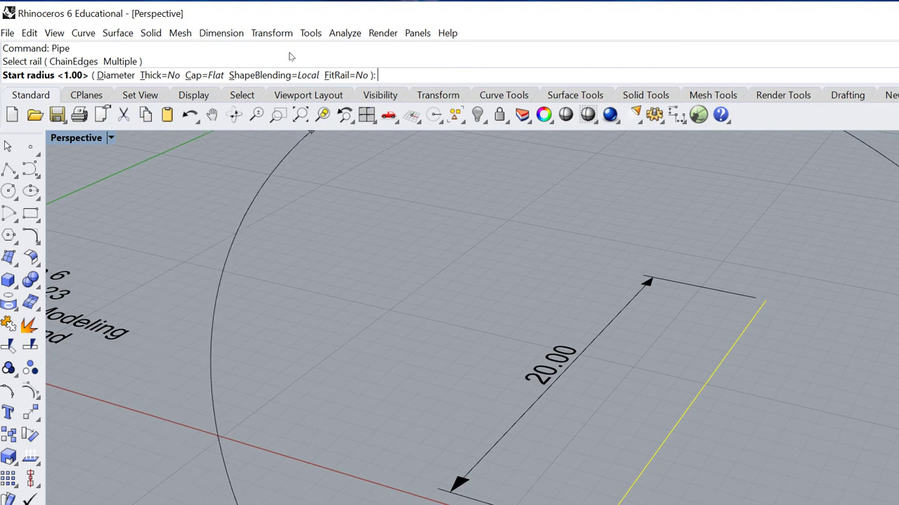
type("3")
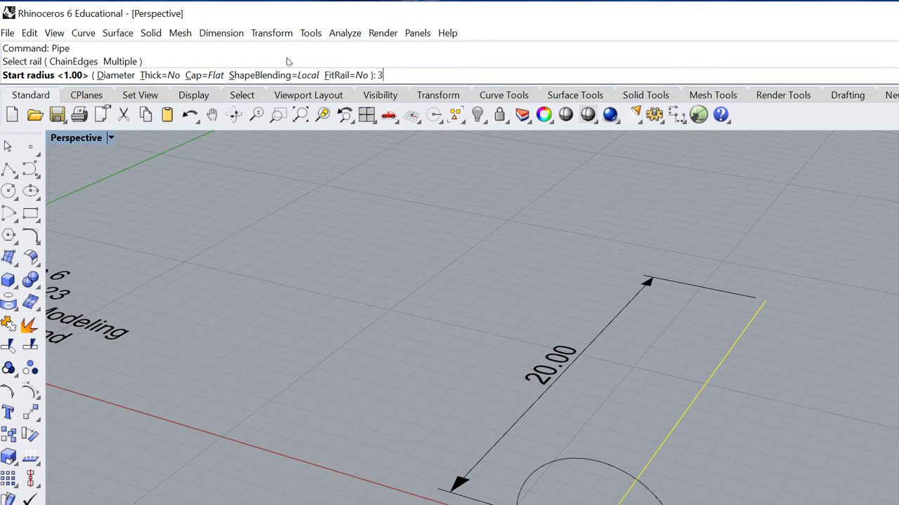
key("Return")
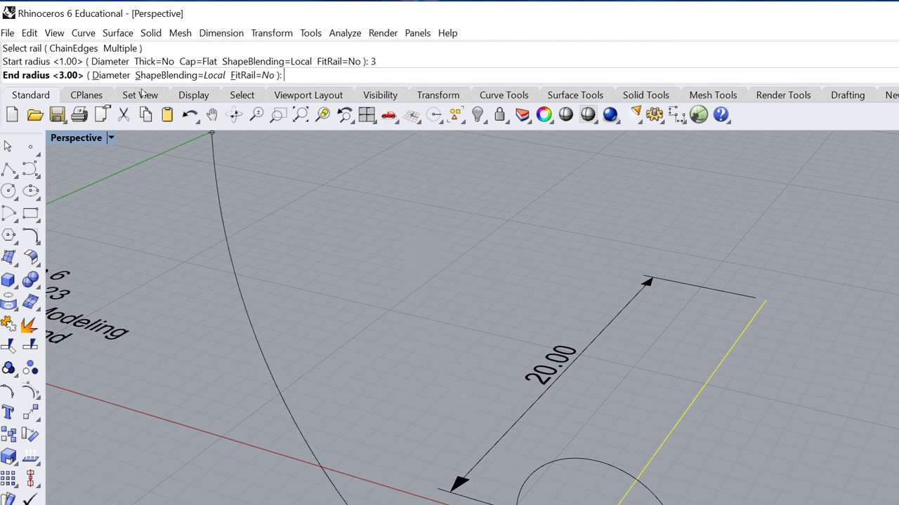
key("Return")
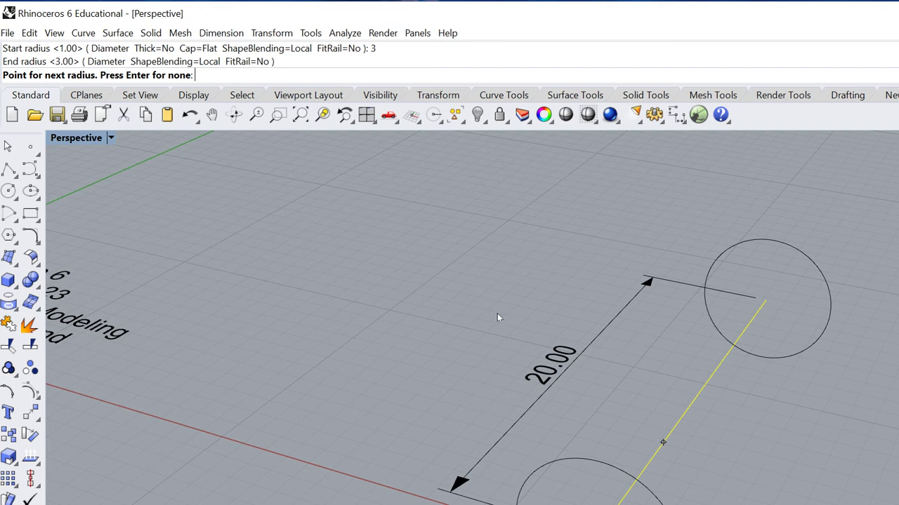
key("Return")
key("Return")
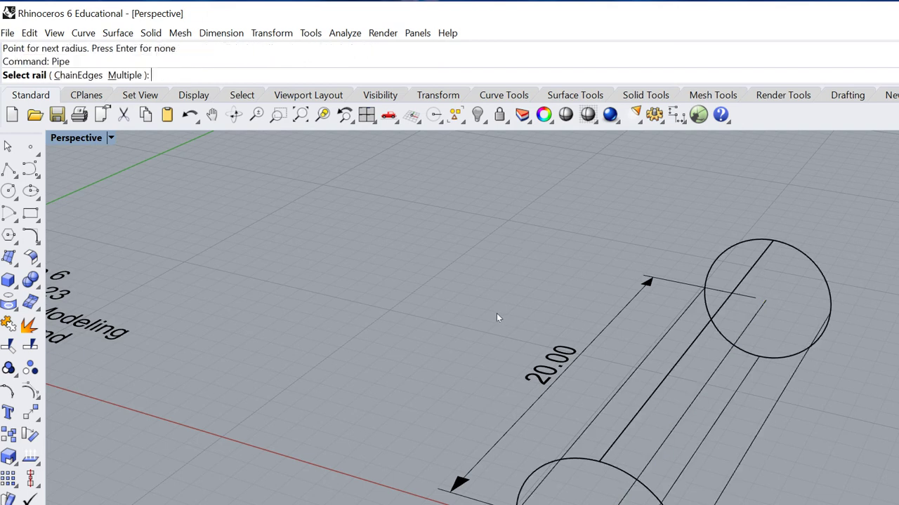
Set the Perspective viewport to Ghosted display mode and view the pipe from several angles.
right_click_drag(561, 307, 495, 260)
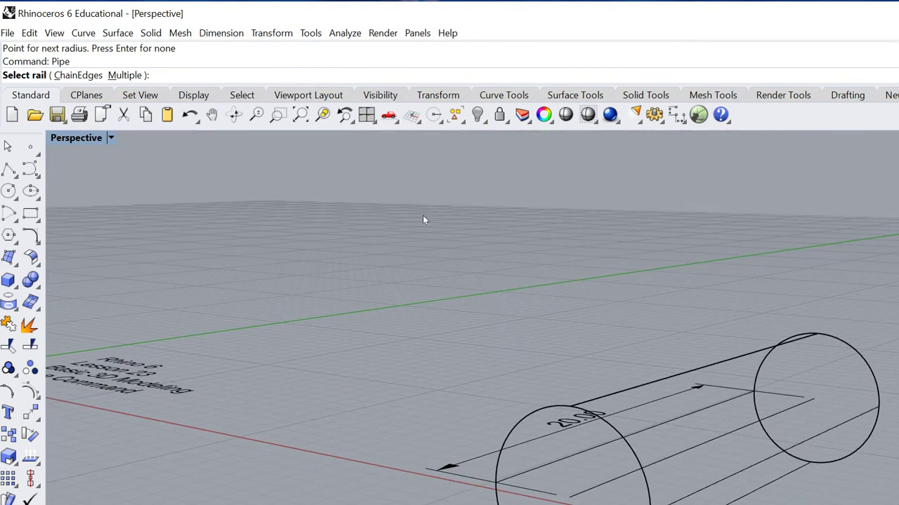
right_click_drag(423, 219, 446, 214)
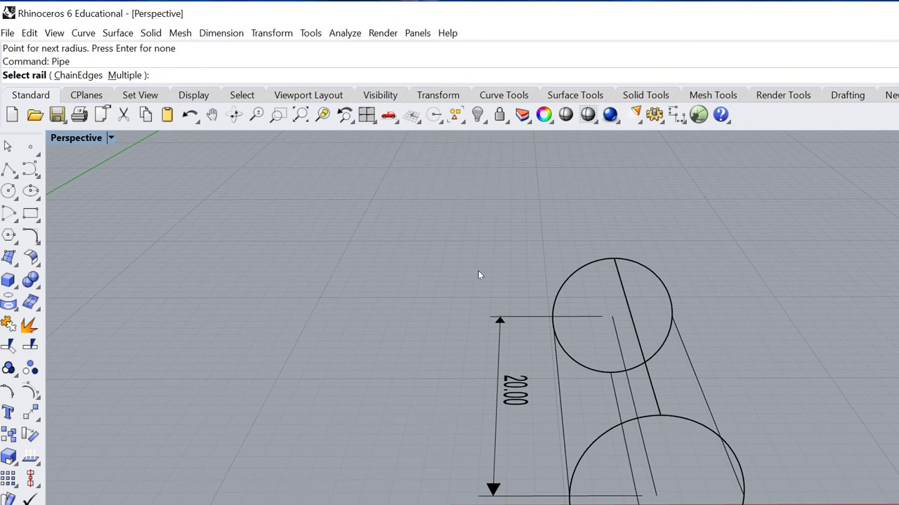
left_click(464, 285)
left_click(542, 239)
left_click(74, 137)
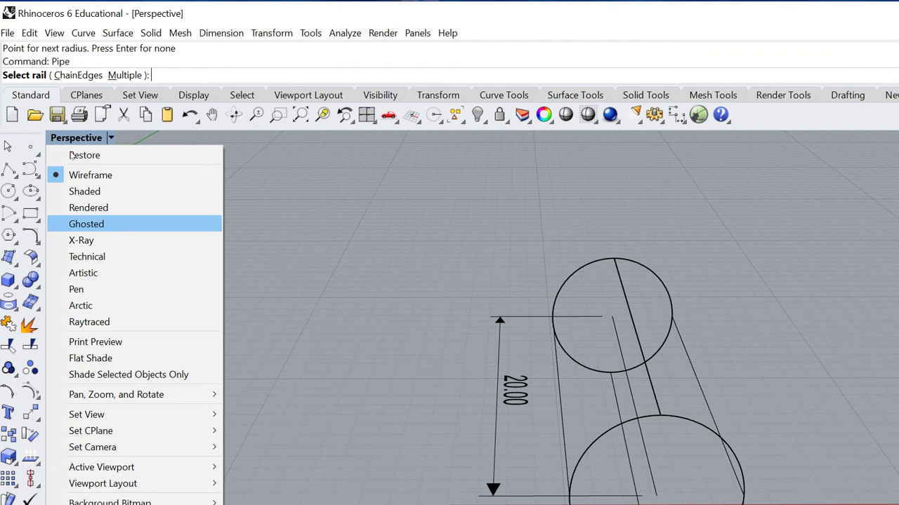
left_click(86, 224)
mouse_move(169, 209)
right_mouse_down()
mouse_move(185, 220)
mouse_move(217, 194)
mouse_move(160, 229)
mouse_move(173, 231)
right_mouse_up()
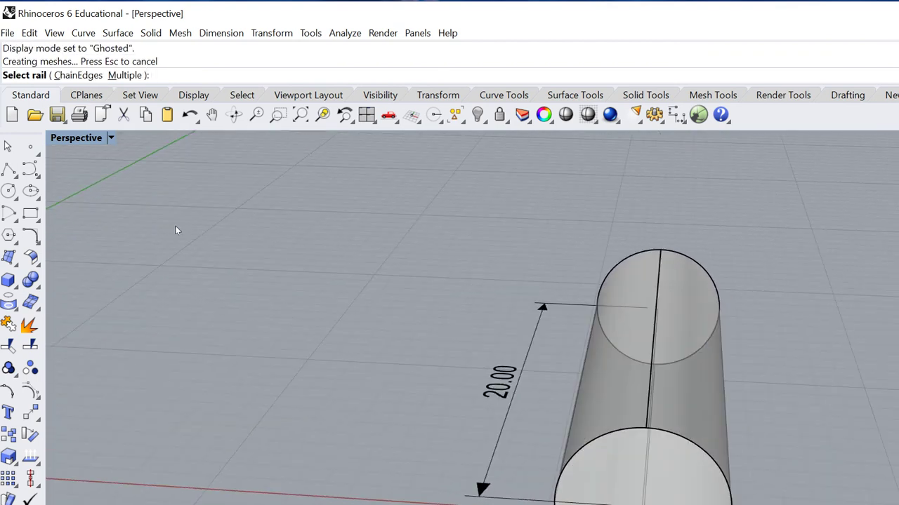
scroll(273, 233, "down", 3)
Cancel the repeated Pipe command and delete the pipe around the straight line.
left_click_drag(551, 365, 271, 158)
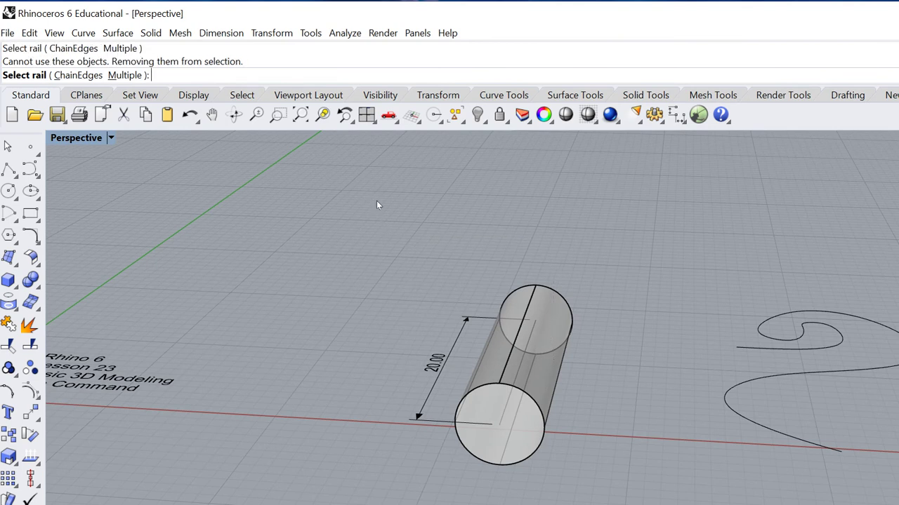
key("Escape")
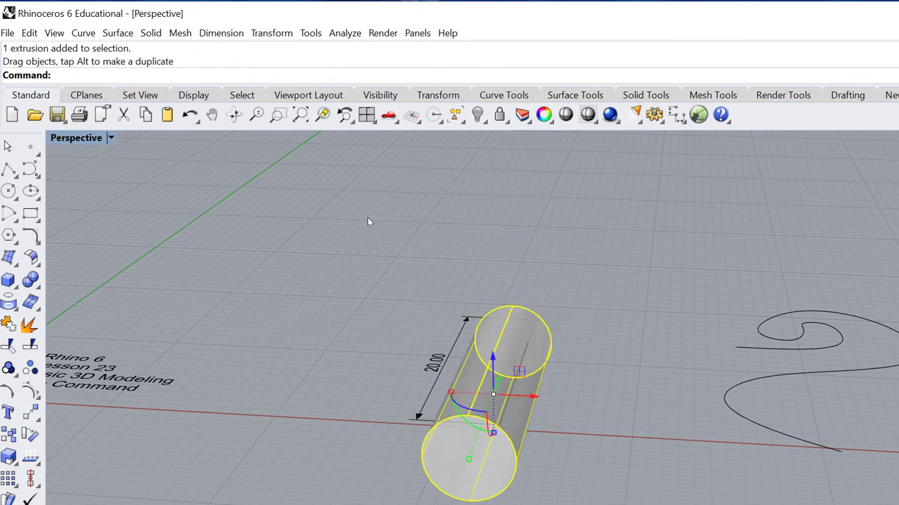
key("Delete")
Start a pipe along the straight line beside the 20.00 dimension, with a start radius of about 0.54 and an end radius of about 2.67.
scroll(259, 246, "up", 2)
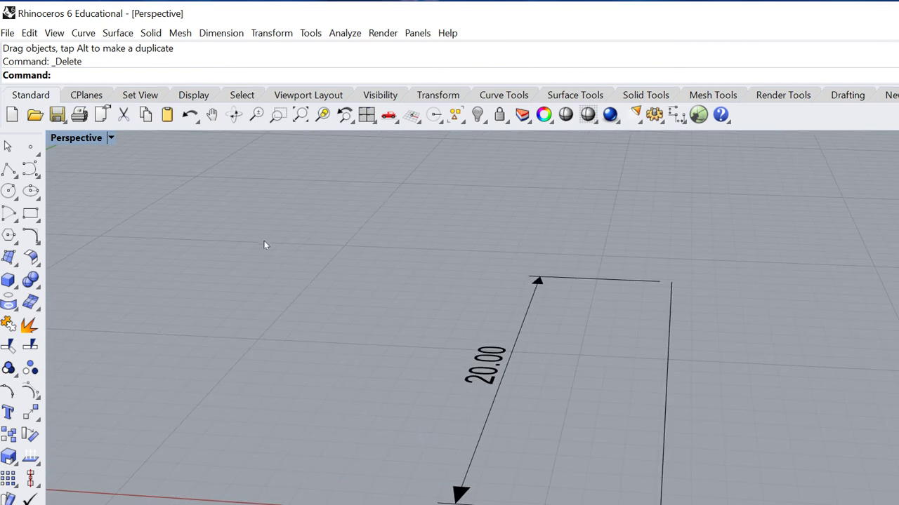
right_click_drag(257, 243, 195, 243, "shift")
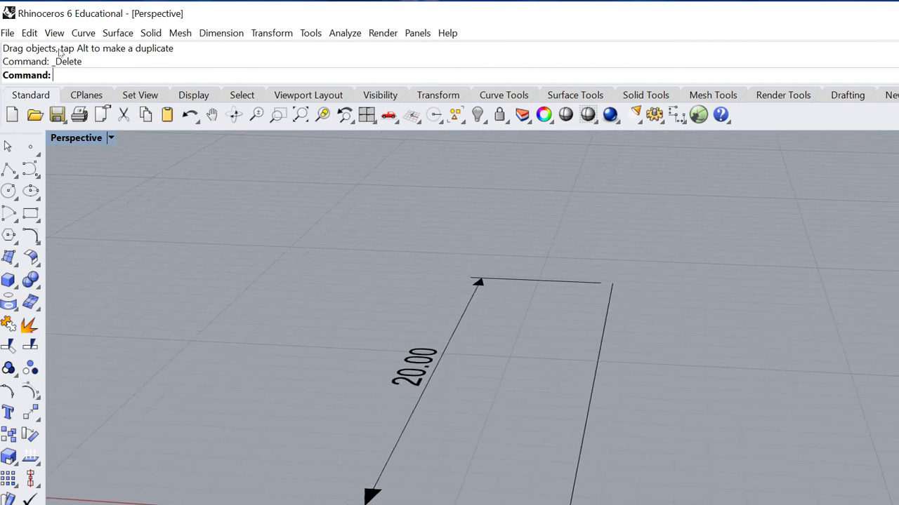
type("Pipe")
key("Return")
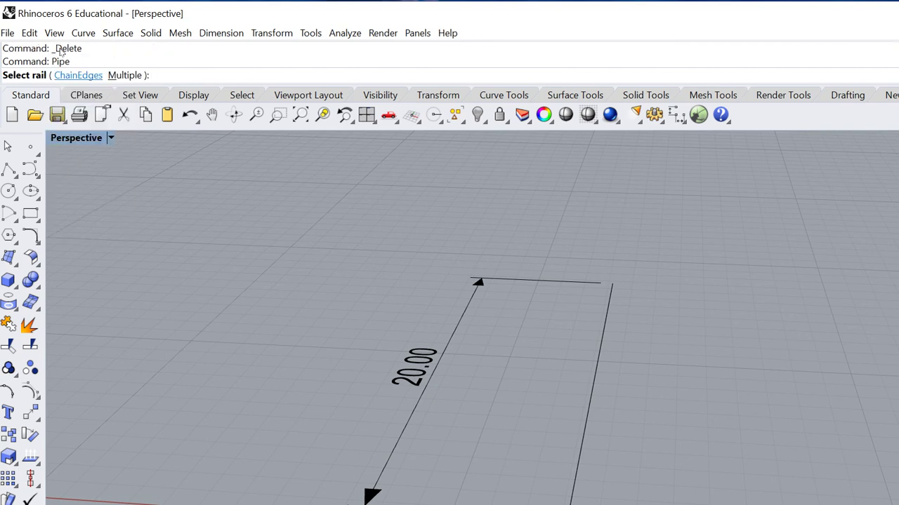
left_click(577, 467)
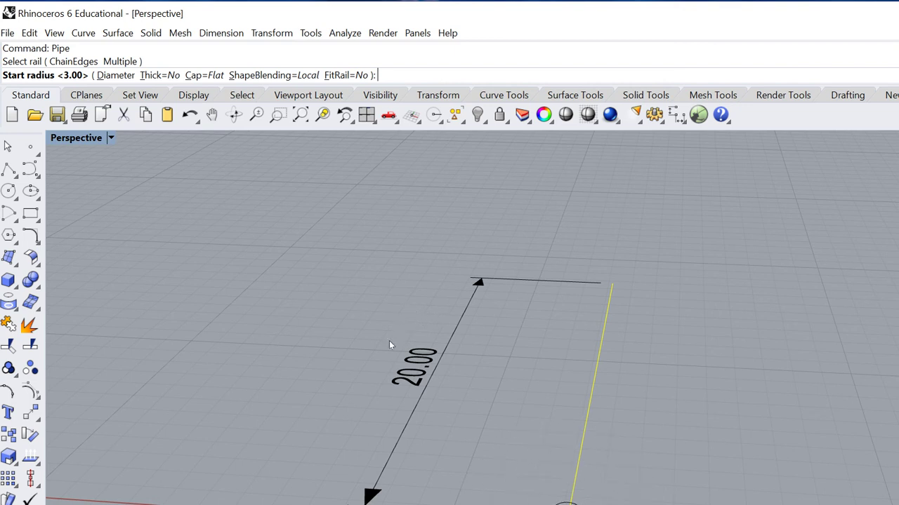
left_click(389, 341)
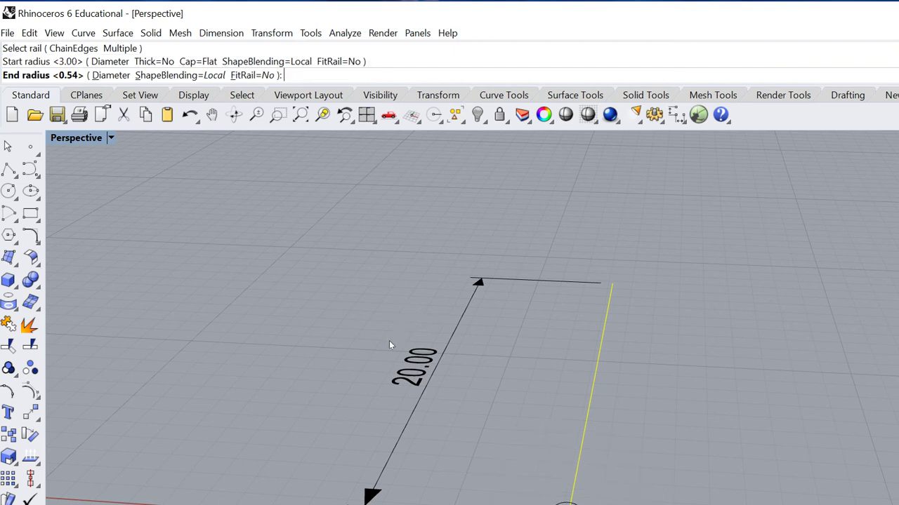
left_click(451, 184)
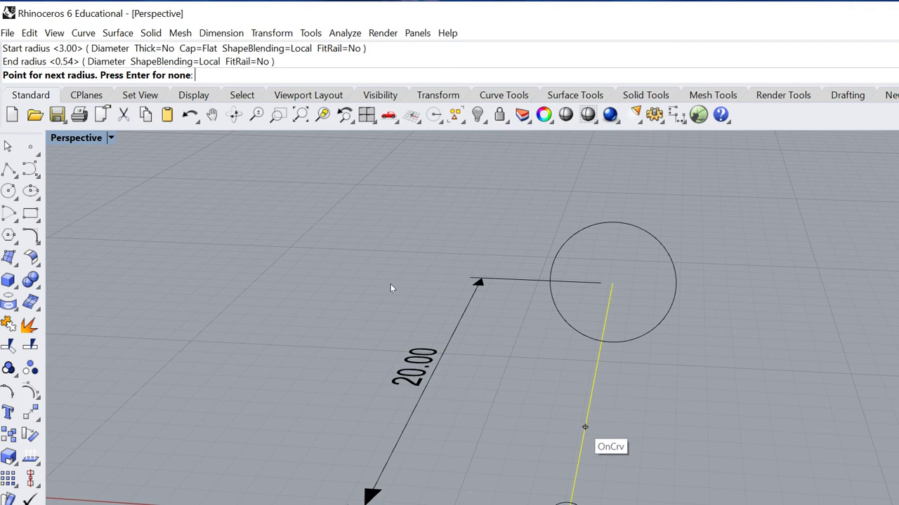
Add an intermediate radius of about 4.88 and a second, smaller one along the line, and finish the variable-radius pipe.
left_click(586, 415)
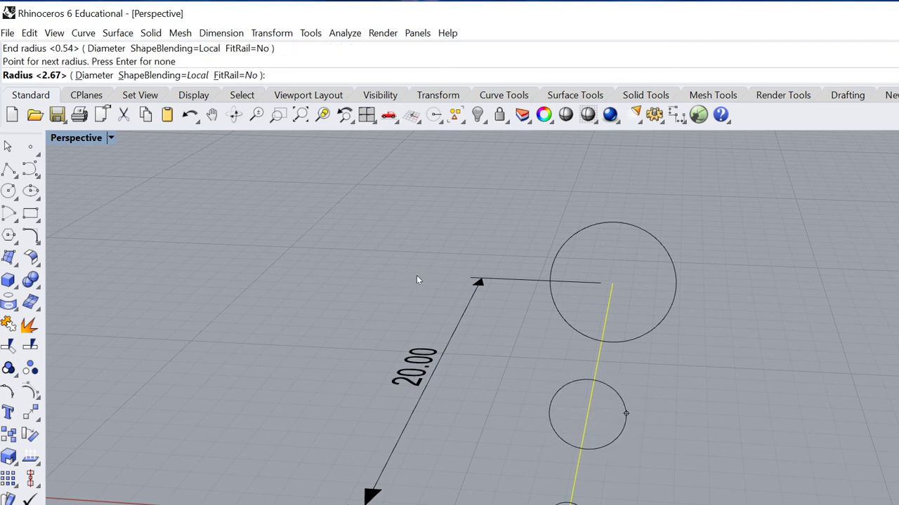
left_click(493, 292)
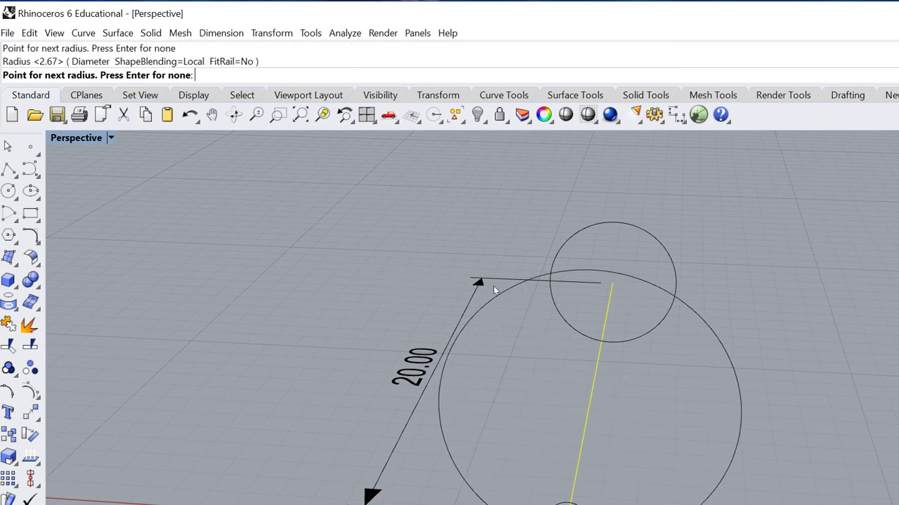
right_click_drag(533, 292, 459, 302)
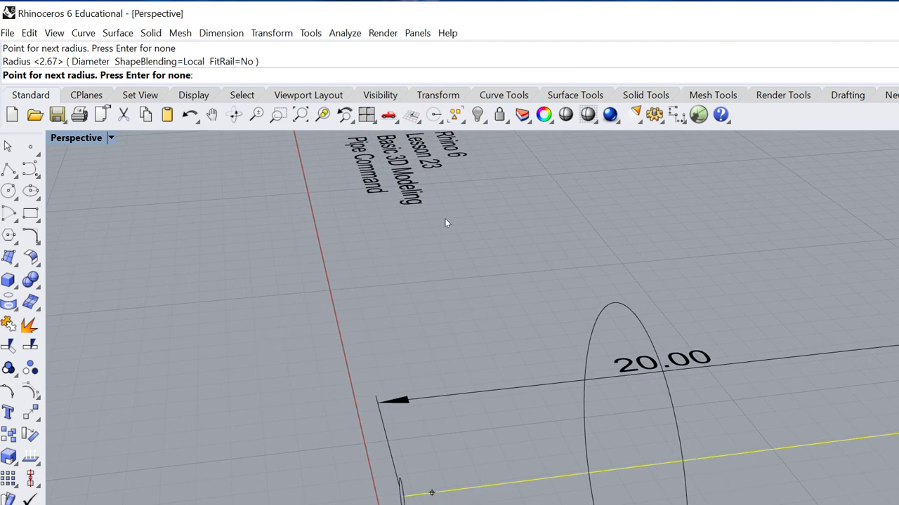
left_click(566, 294)
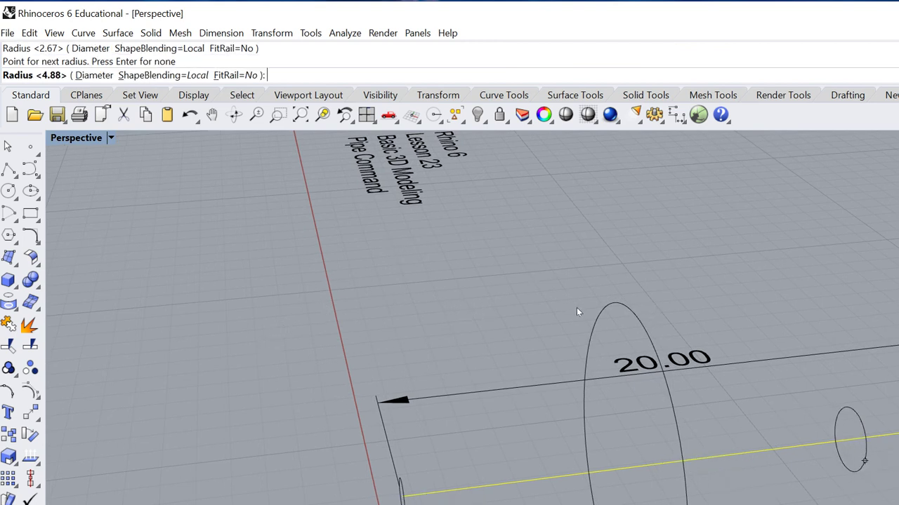
key("Return")
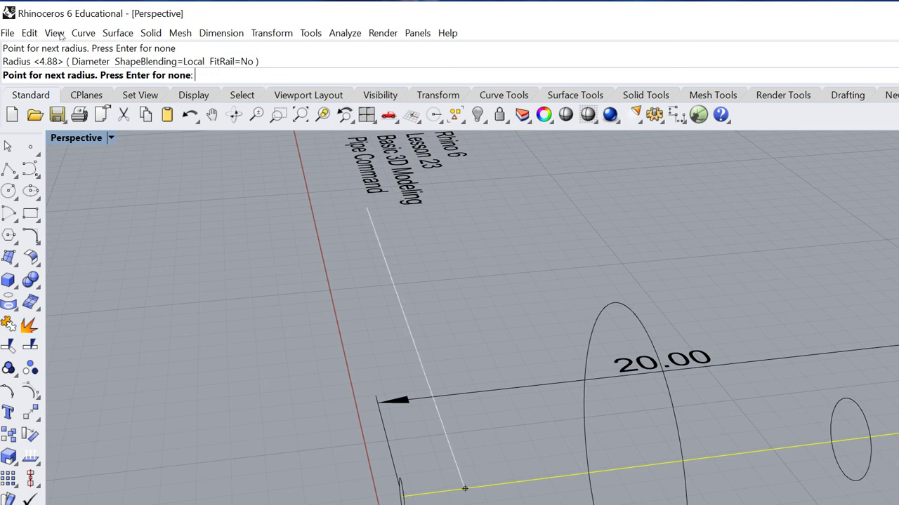
key("Return")
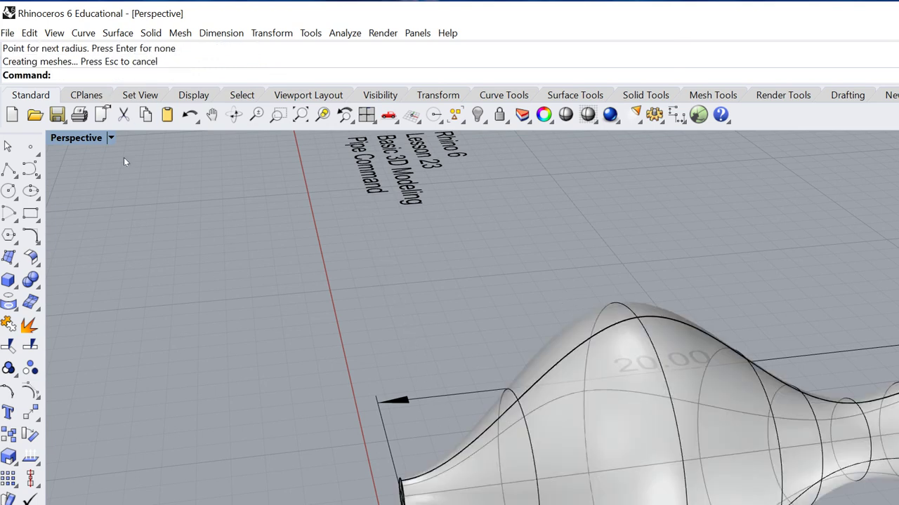
View the variable-radius pipe from another angle, cancel the repeated Pipe command and delete the pipe.
key("Return")
scroll(125, 170, "down", 8)
right_click_drag(138, 189, 234, 231)
scroll(258, 246, "up", 8)
scroll(279, 262, "down", 2)
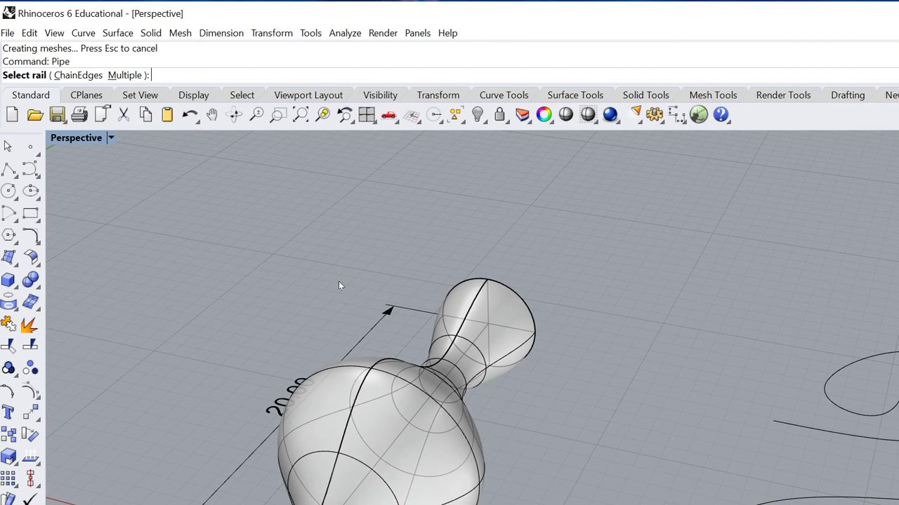
key("Escape")
left_click(314, 337)
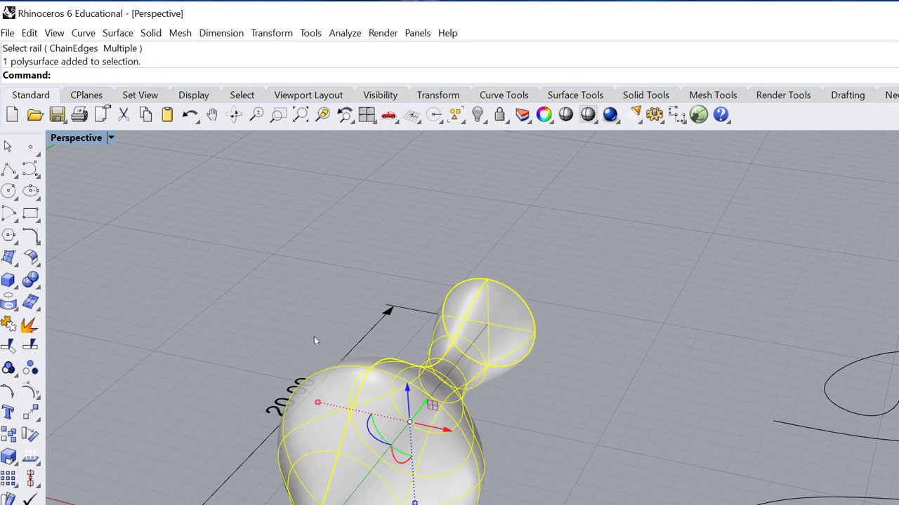
key("Delete")
Create a flat-capped pipe along the straight line with start and end radius 2, and move it aside beyond the 20.00 dimension.
key("Return")
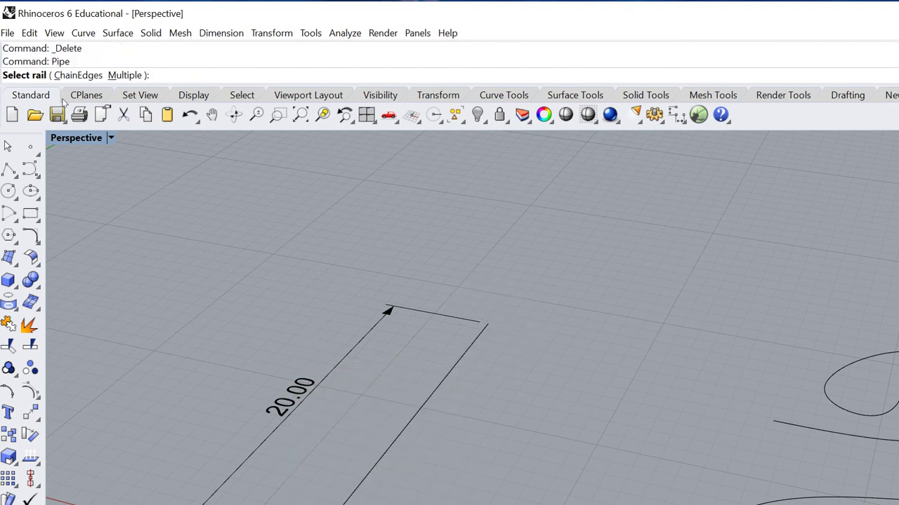
left_click(217, 350)
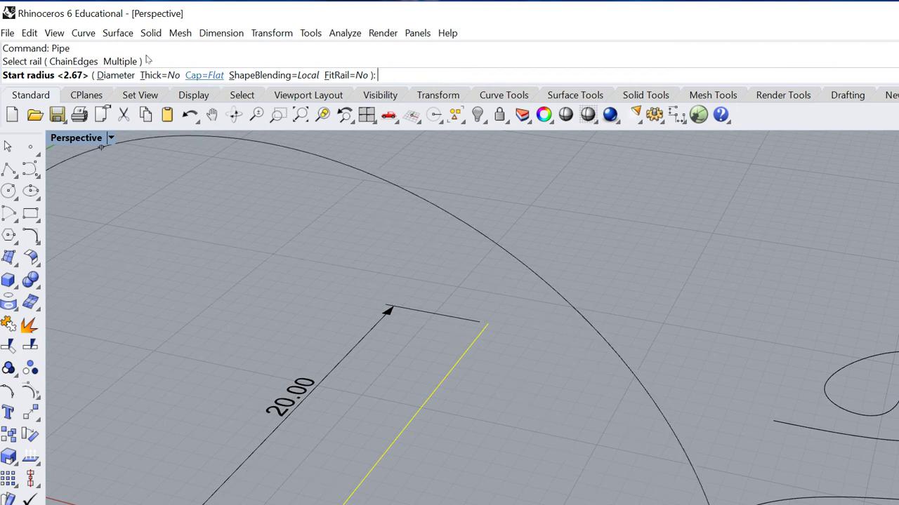
type("2")
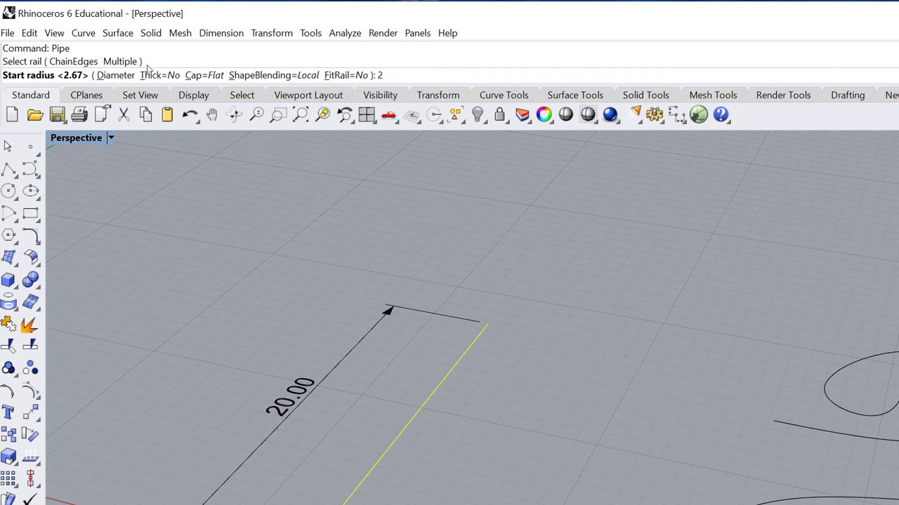
key("Return")
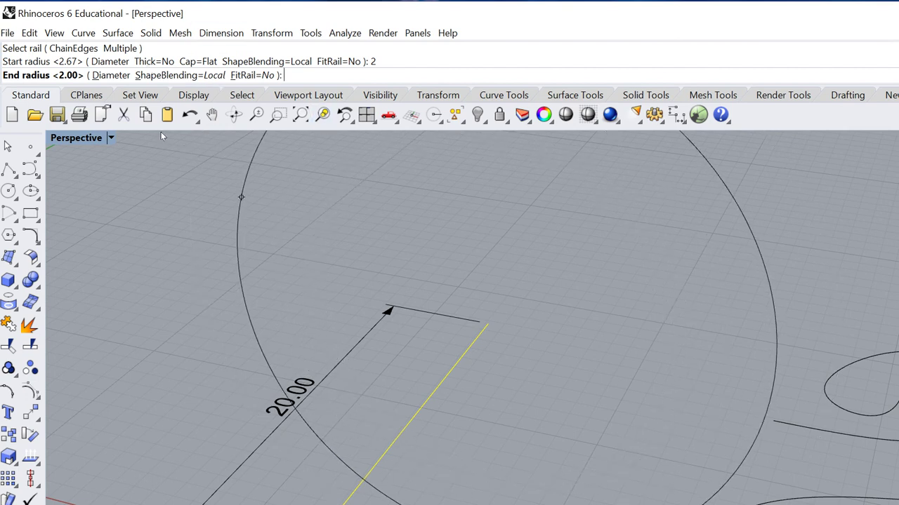
key("Return")
key("Return")
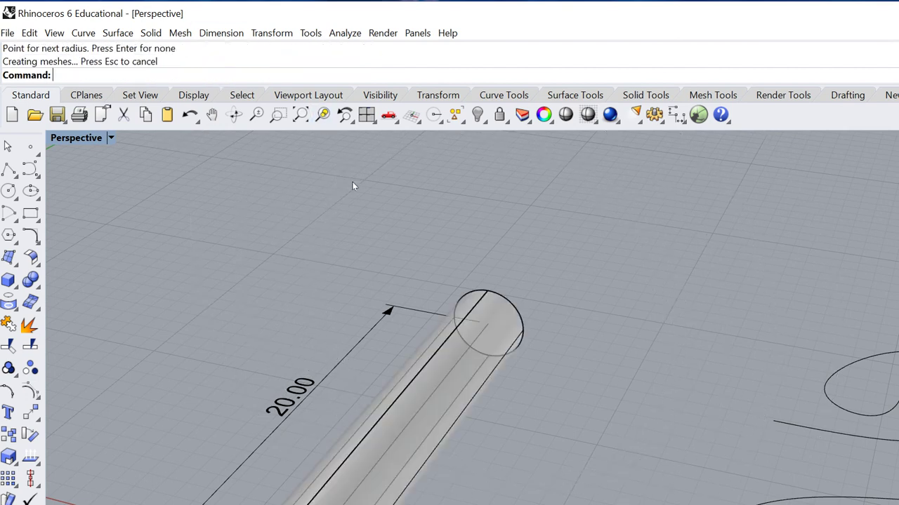
left_click_drag(475, 386, 273, 296)
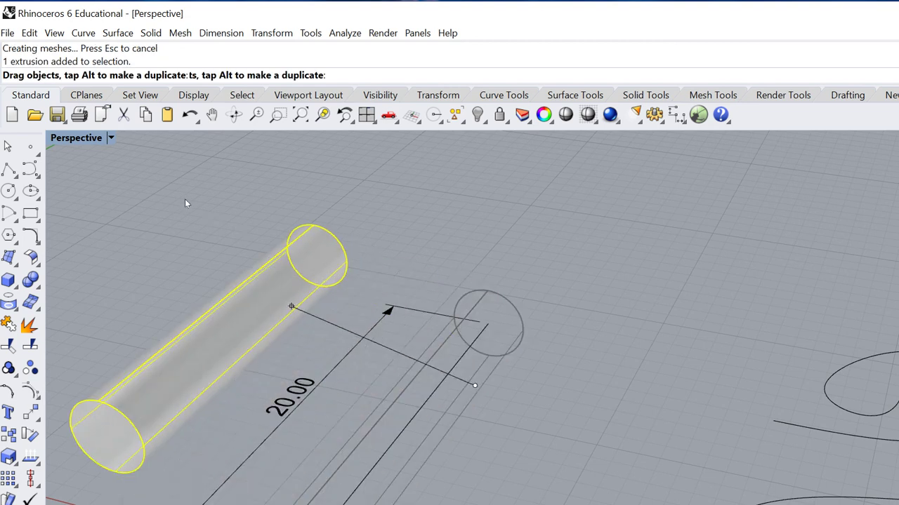
left_click(340, 160)
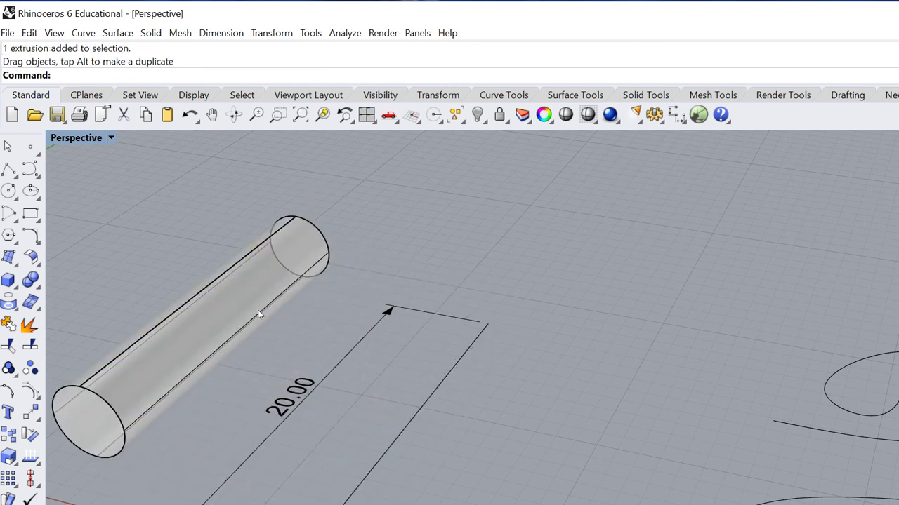
Create another pipe along the straight line with the cap set to None, start and end radius 2 and no intermediate radius.
key("Return")
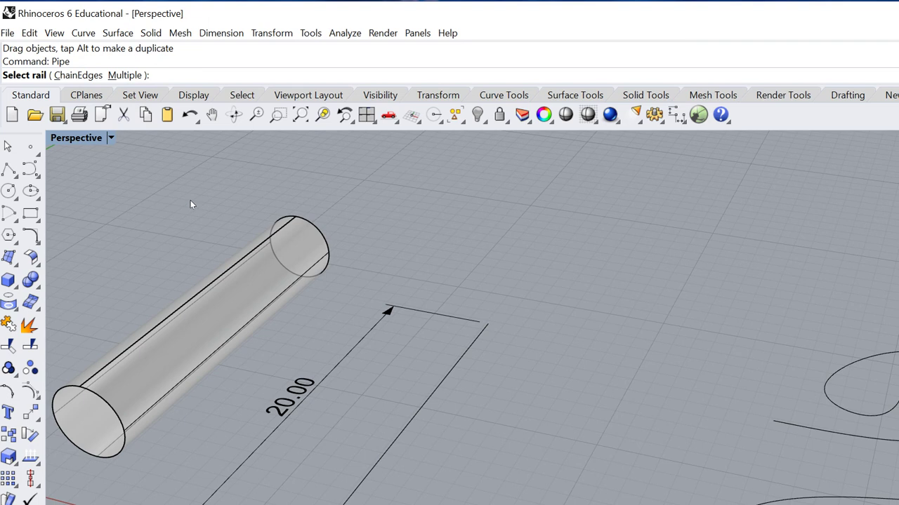
left_click(413, 418)
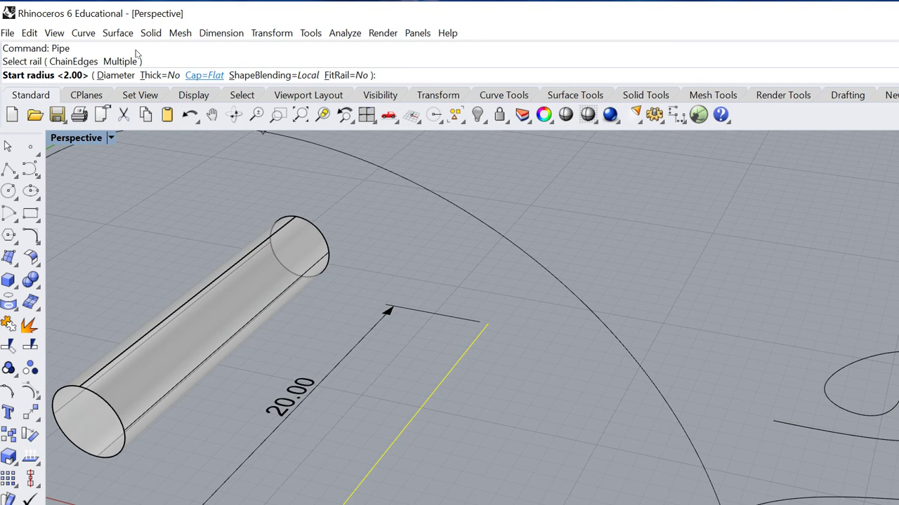
left_click(203, 75)
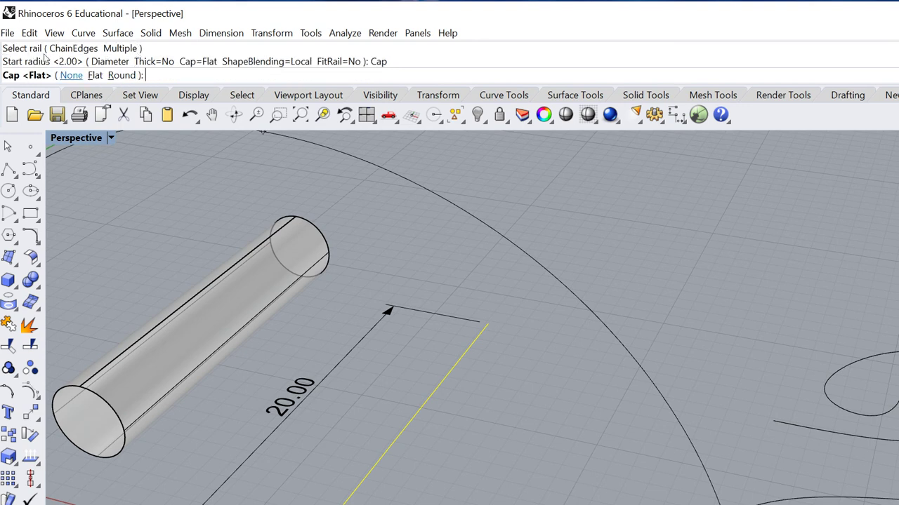
type("n")
key("Return")
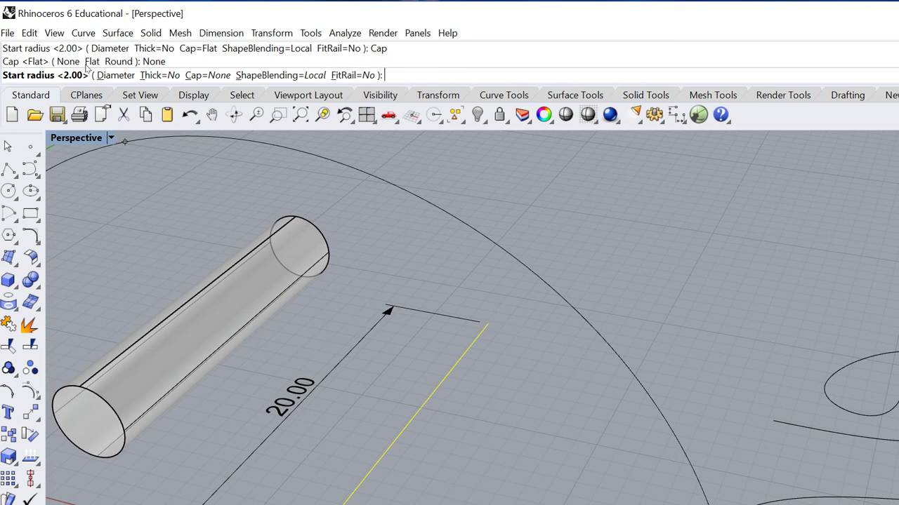
key("Return")
key("Return")
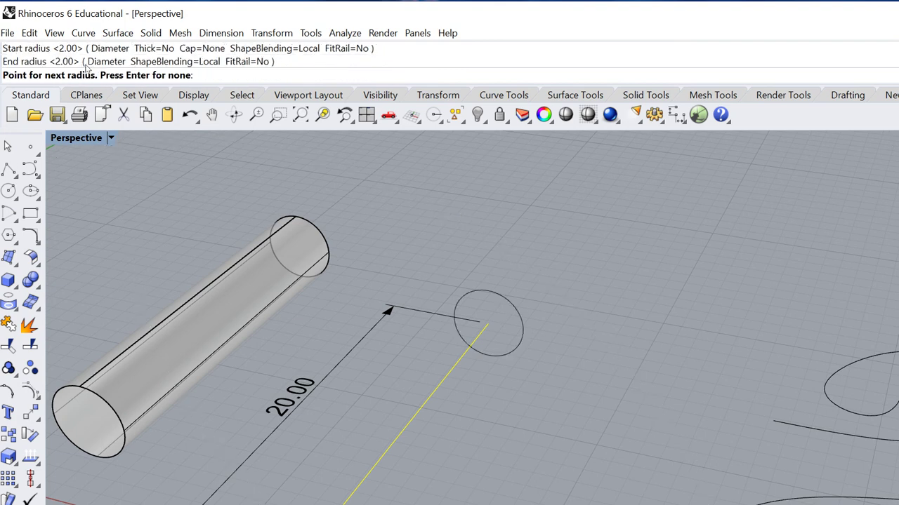
key("Return")
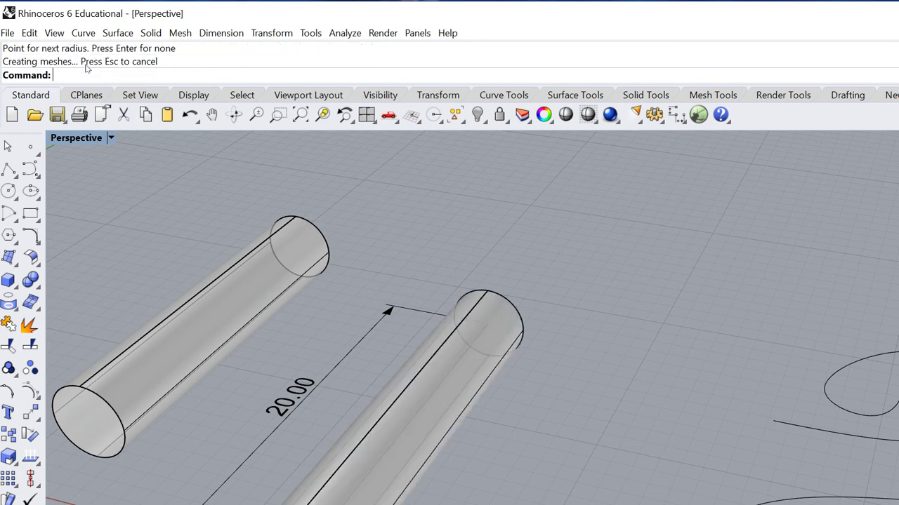
Compare the ends of the two pipes and move the uncapped pipe off the straight line, toward the side of the freeform curves.
right_click_drag(110, 409, 143, 379)
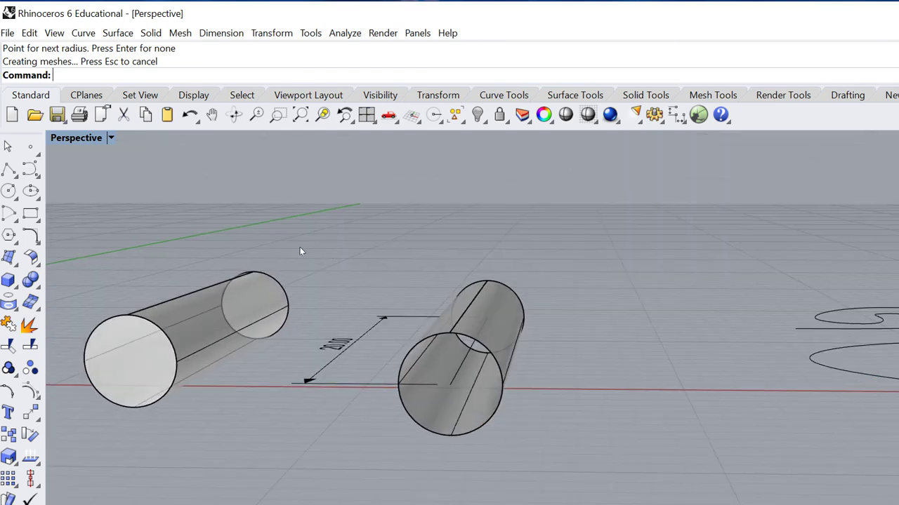
right_click_drag(283, 311, 278, 305)
left_click_drag(320, 235, 439, 203)
left_click(353, 309)
right_click_drag(353, 309, 315, 308)
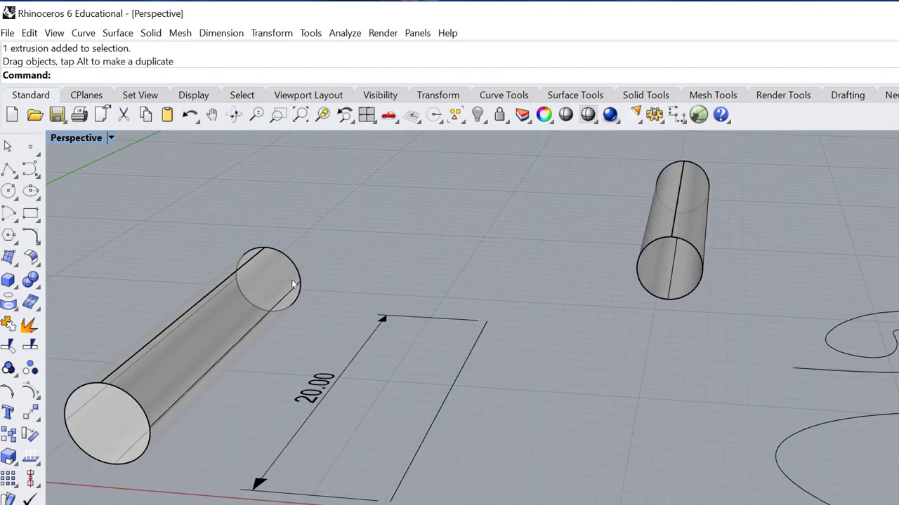
Create a pipe along the straight line with Round caps, start and end radius 2 and no intermediate radius, and view its ends.
left_click(446, 397)
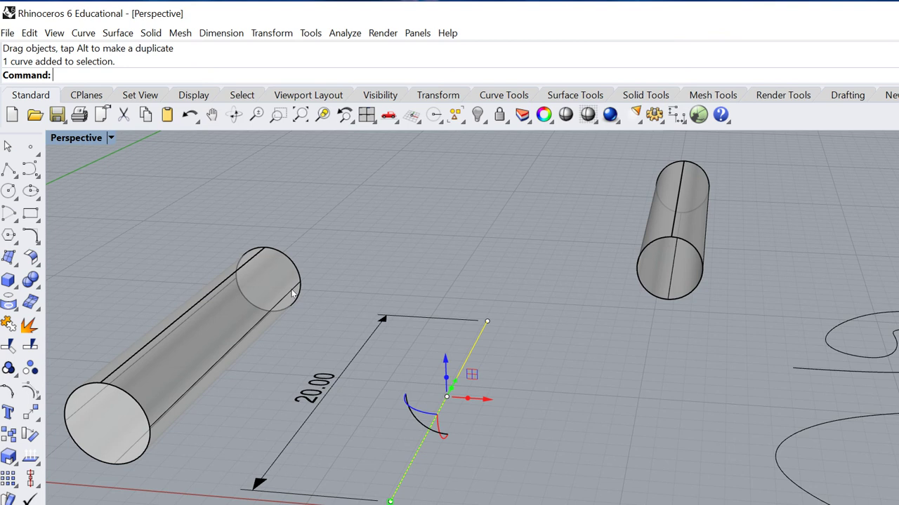
type("pipe")
key("Return")
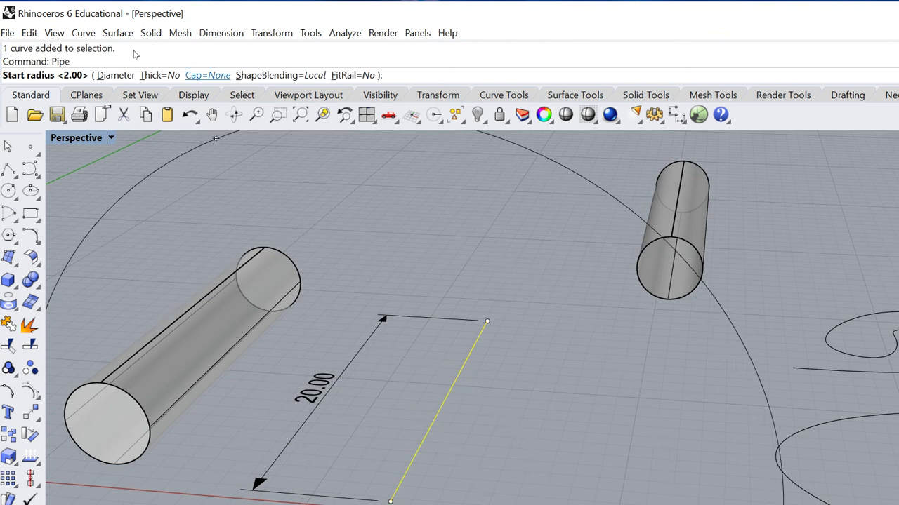
left_click(202, 75)
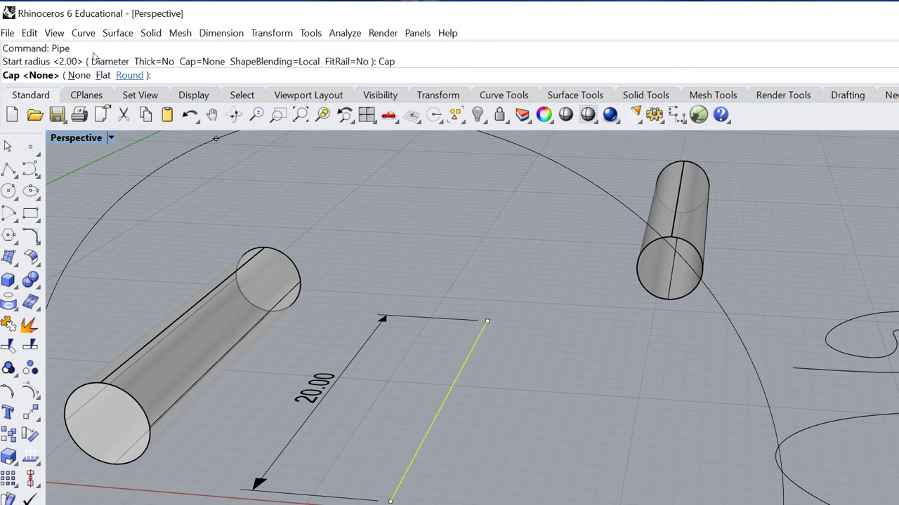
left_click(129, 75)
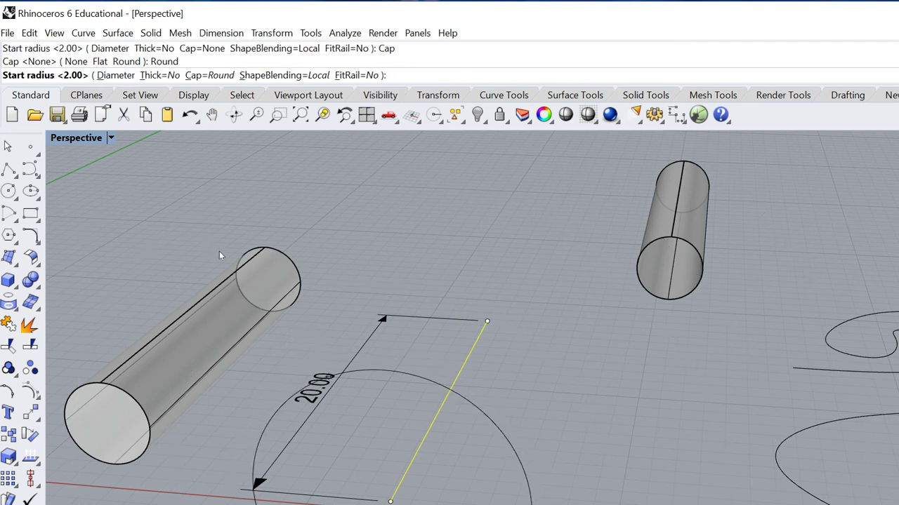
key("Return")
key("Return")
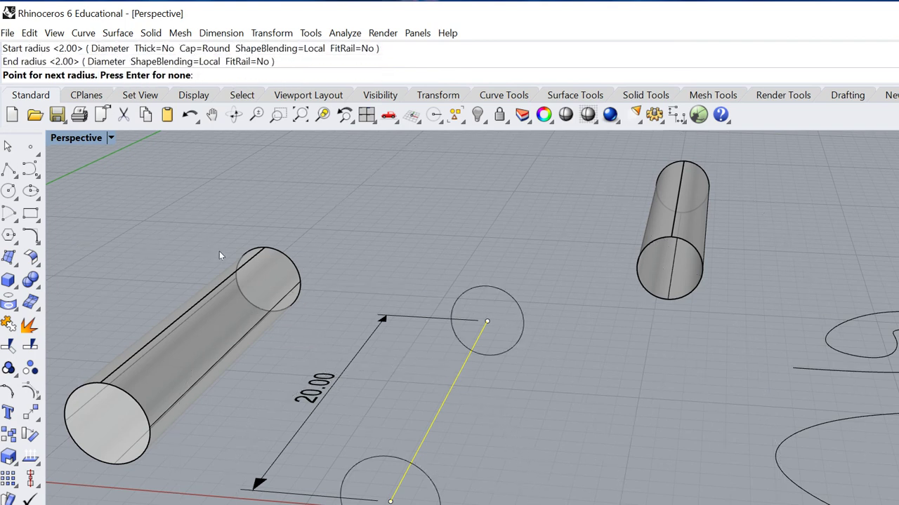
key("Return")
right_click_drag(225, 284, 275, 382)
scroll(144, 325, "up", 7)
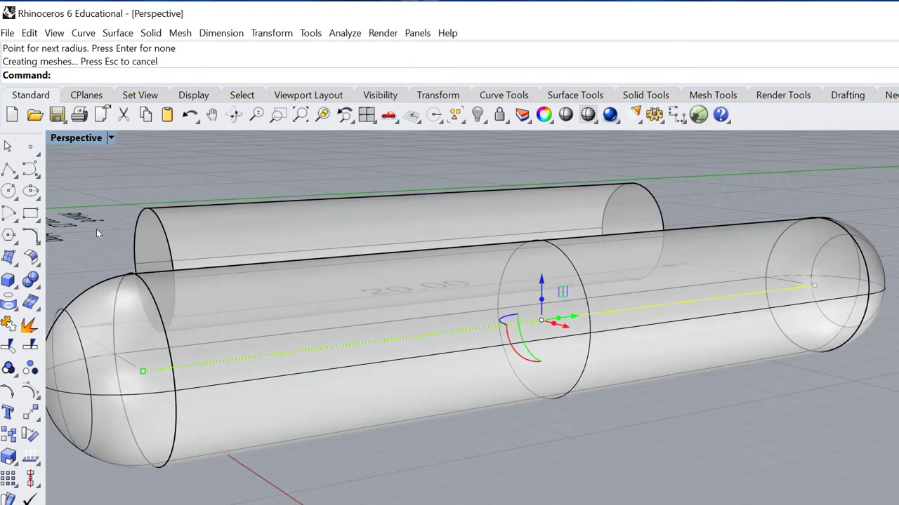
Create a round-capped pipe with start and end radius 1 and no intermediate radius along the S-shaped curve farthest from the straight pipes.
scroll(144, 325, "down", 9)
key("Escape")
right_click_drag(144, 325, 232, 361)
scroll(184, 327, "down", 4)
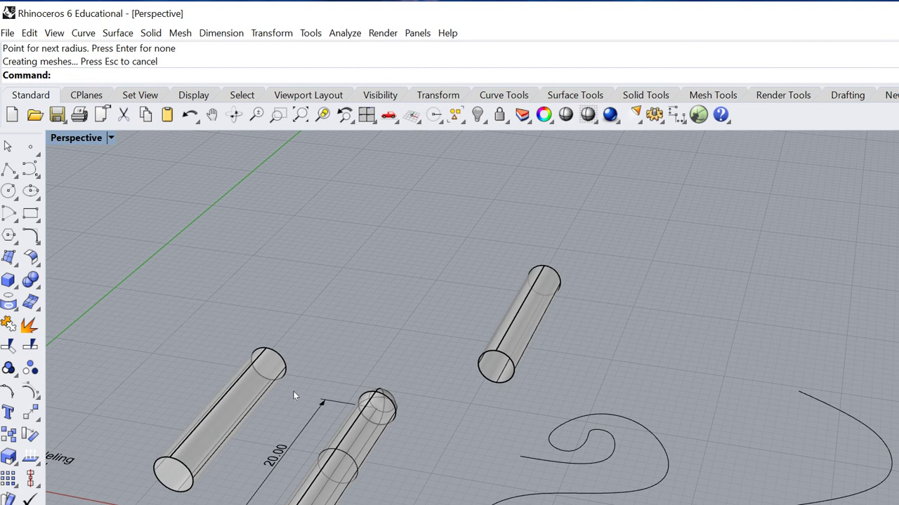
right_click_drag(384, 410, 292, 368, "shift")
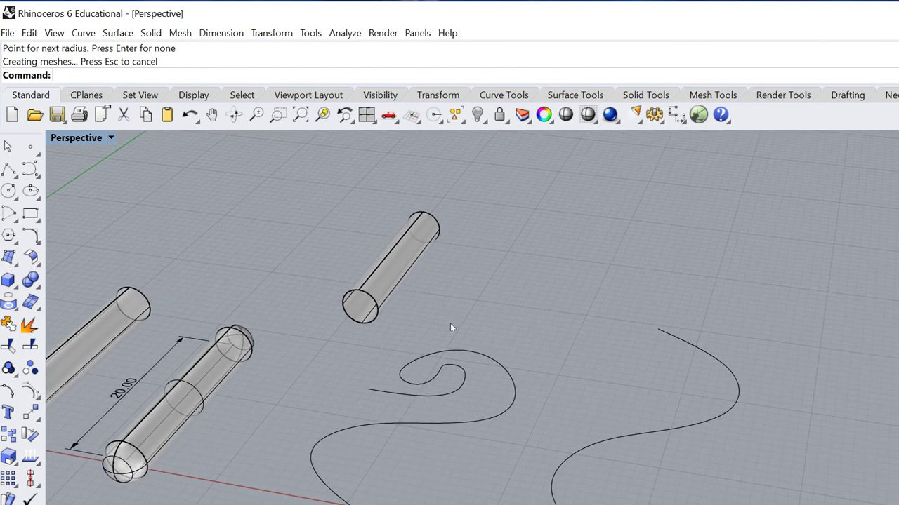
left_click(381, 351)
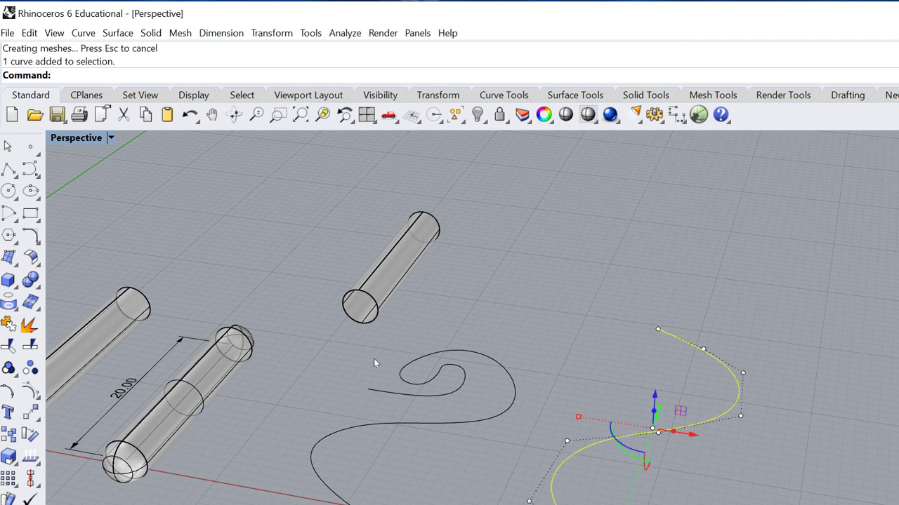
right_click(373, 359)
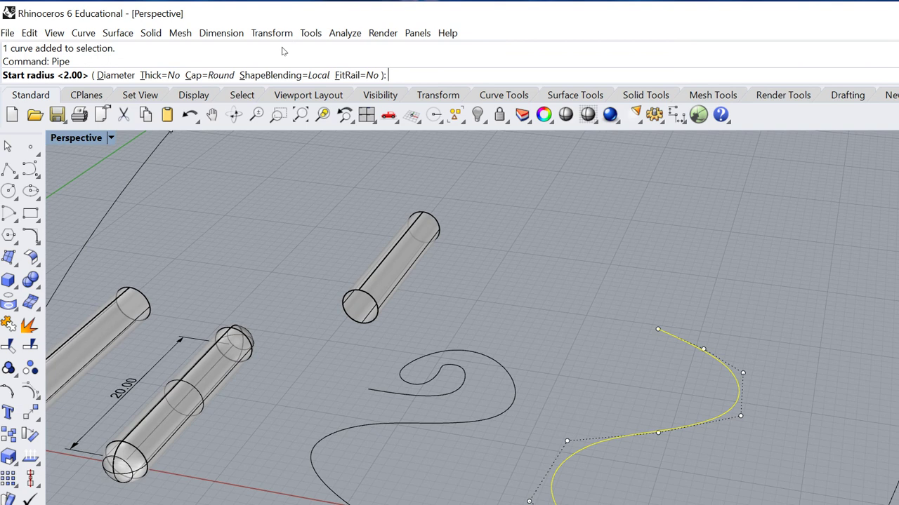
type("1")
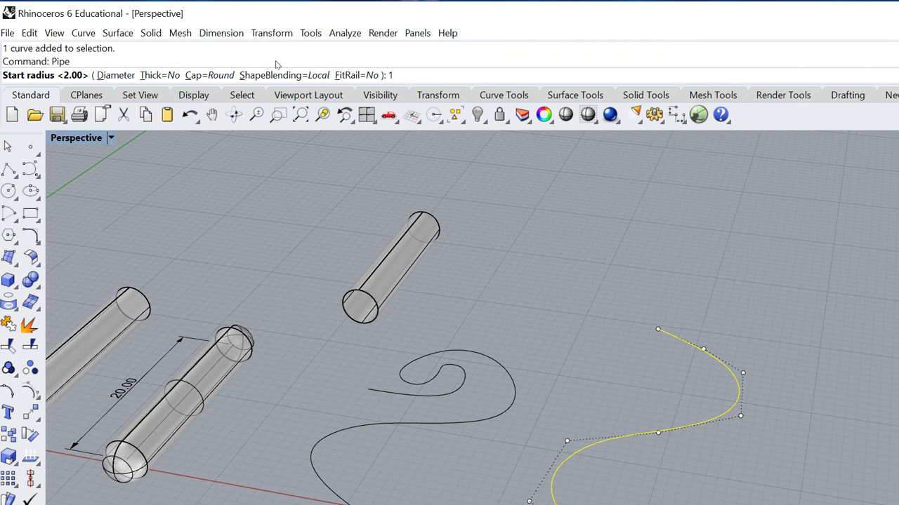
key("Return")
key("Return")
key("Return")
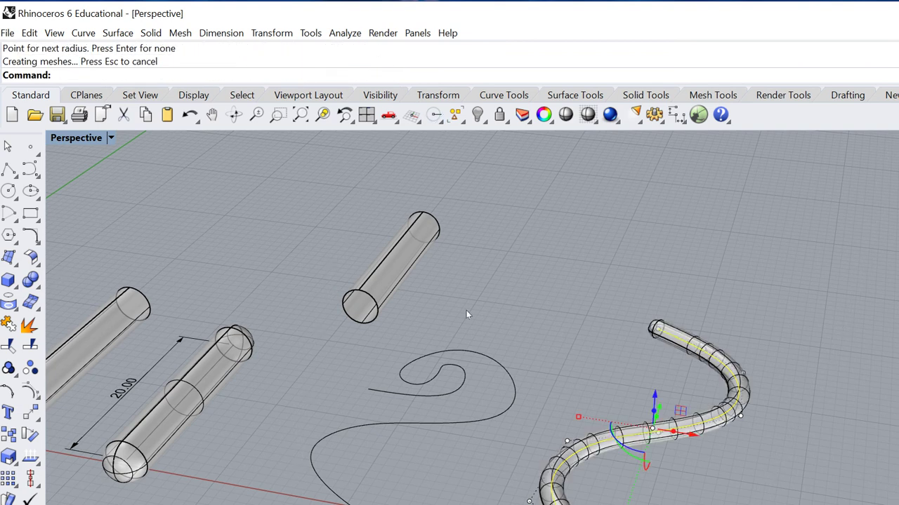
key("Escape")
Examine the rounded ends of the S-curve pipe and compare them with the open end of the uncapped straight pipe.
mouse_move(488, 362)
right_mouse_down()
mouse_move(523, 337)
mouse_move(498, 362)
right_mouse_up()
scroll(253, 342, "up", 7)
scroll(253, 342, "down", 7)
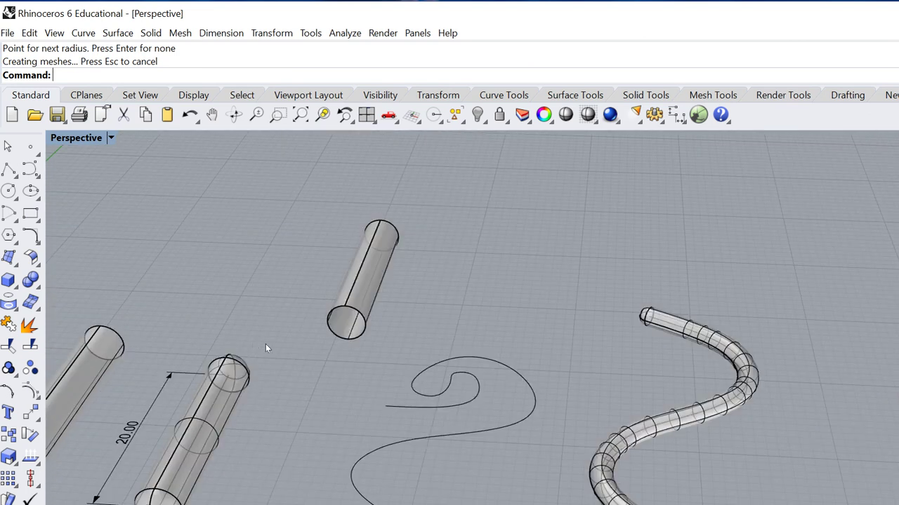
right_click_drag(323, 307, 319, 346)
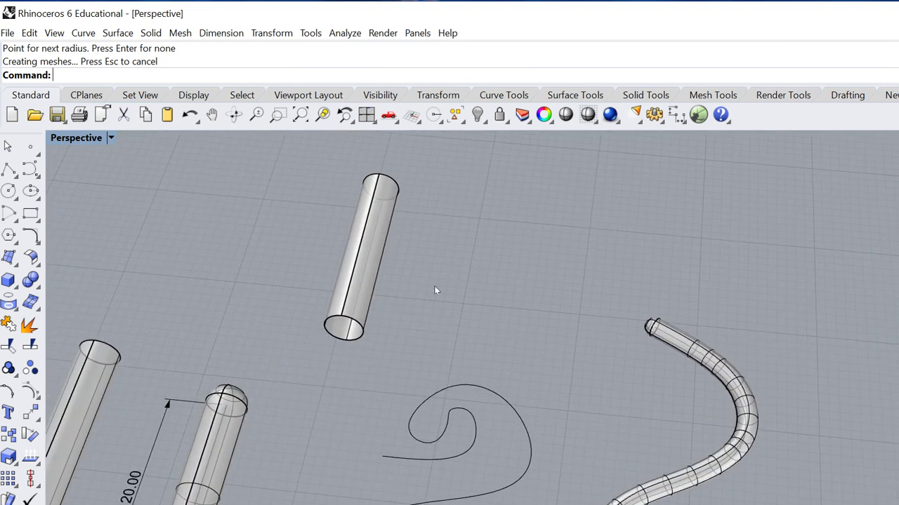
scroll(344, 282, "up", 4)
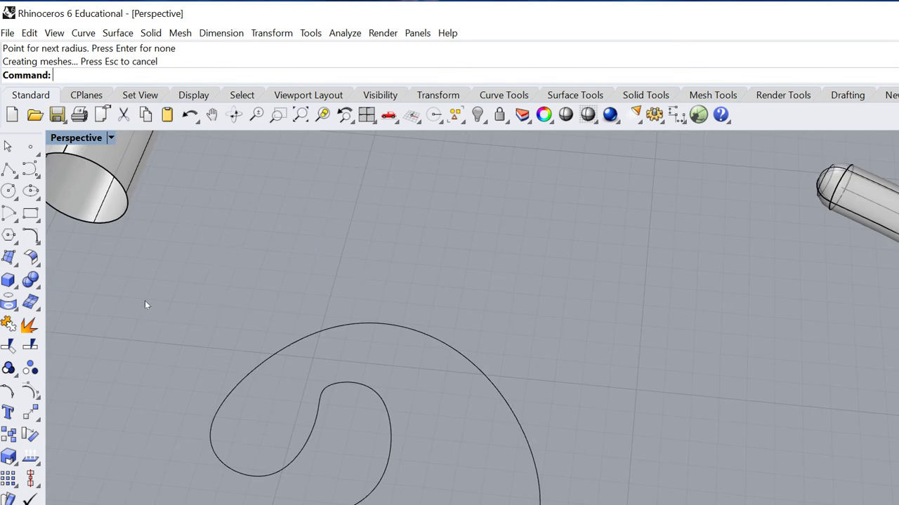
right_click_drag(341, 287, 264, 299)
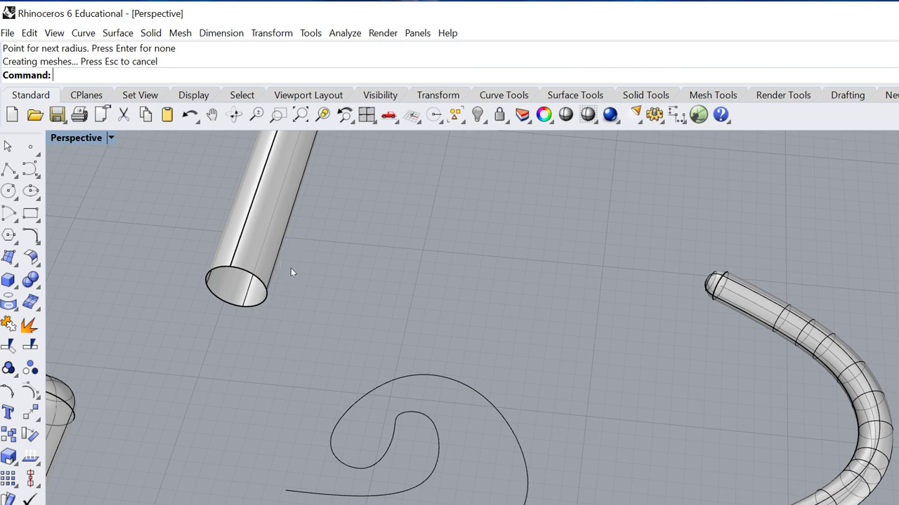
scroll(294, 267, "down", 5)
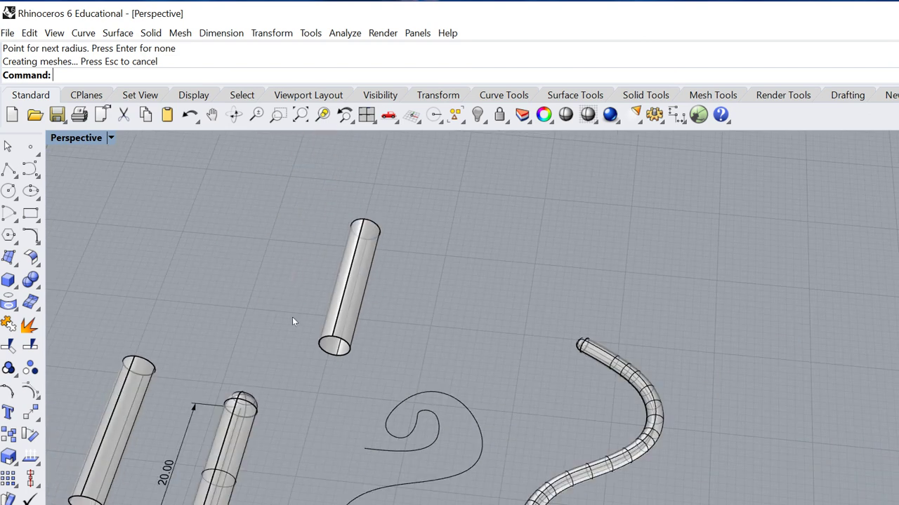
right_click_drag(291, 365, 299, 348)
Create a round-capped pipe along the spiral-ended curve with start and end radius 1 and no intermediate radius.
key("Return")
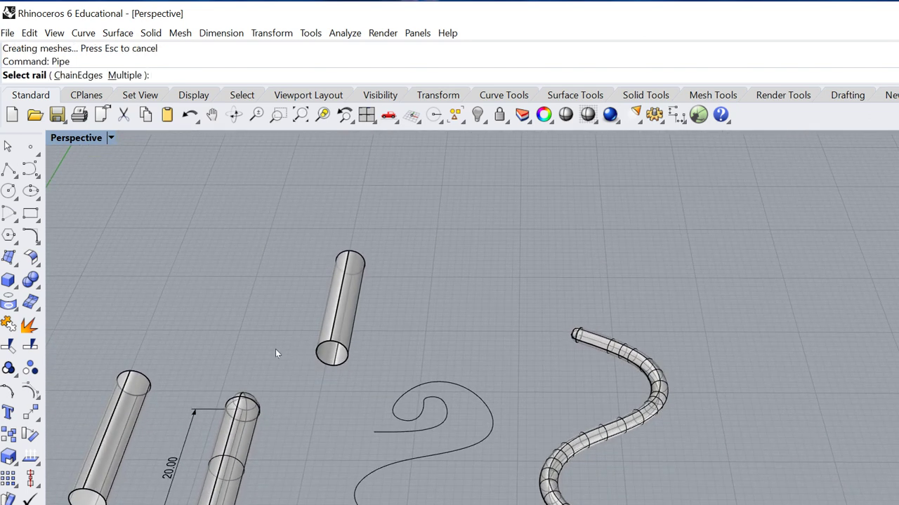
left_click(265, 356)
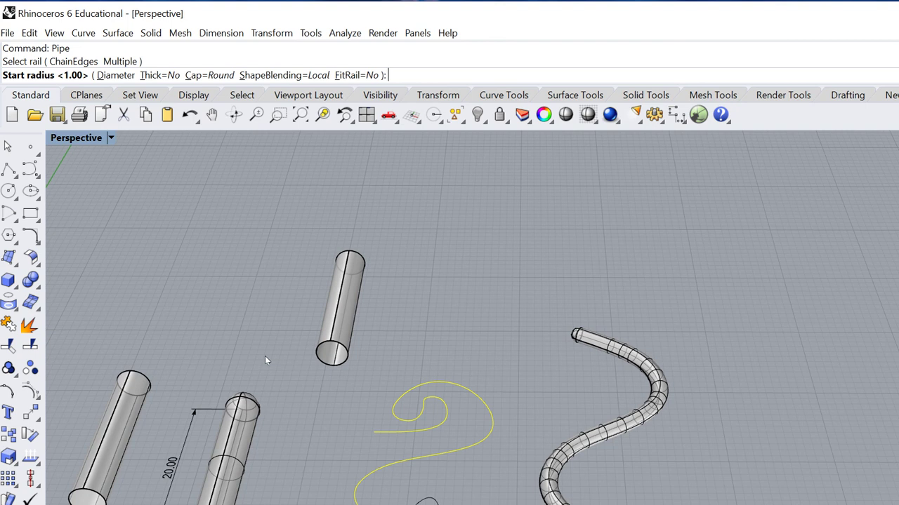
key("Return")
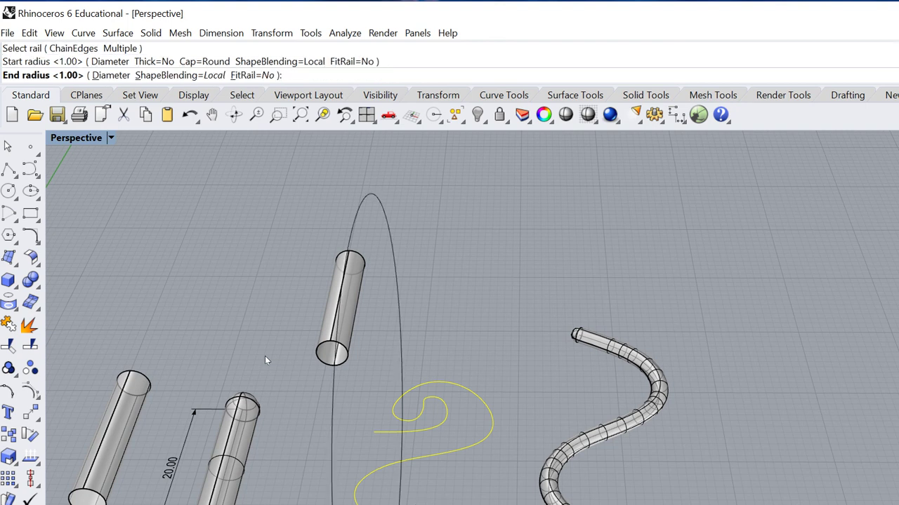
key("Return")
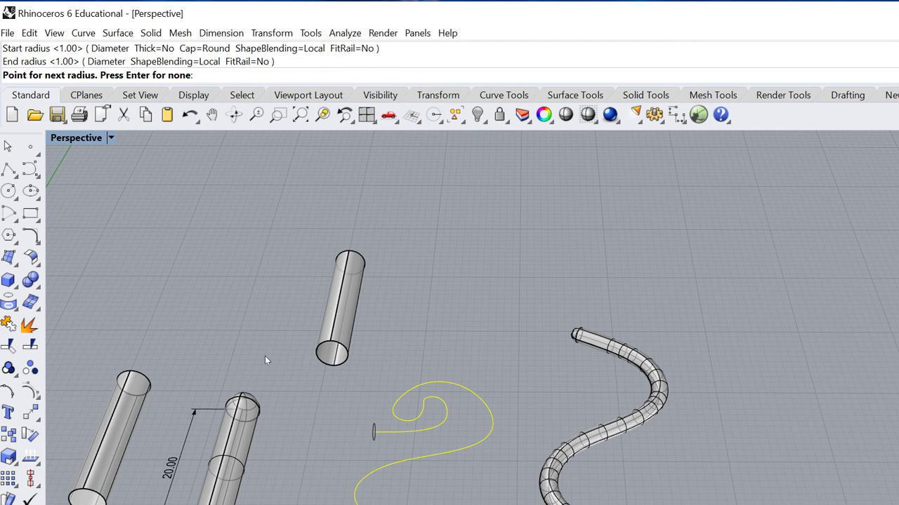
key("Return")
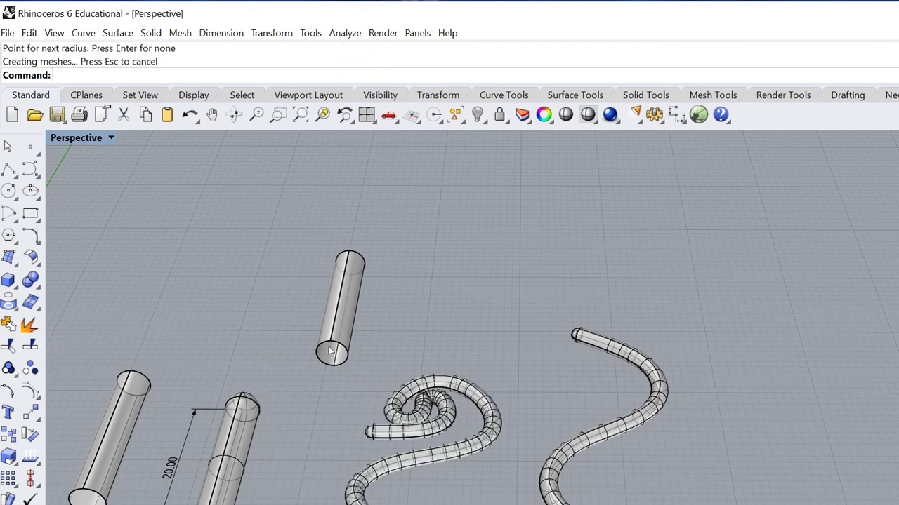
Examine the pipe surface at the spiral's tightest inner bend from above and close up.
key("Down")
key("Down")
key("Down")
key("Down")
key("Down")
key("Down")
key("Down")
key("Down")
scroll(283, 353, "up", 10)
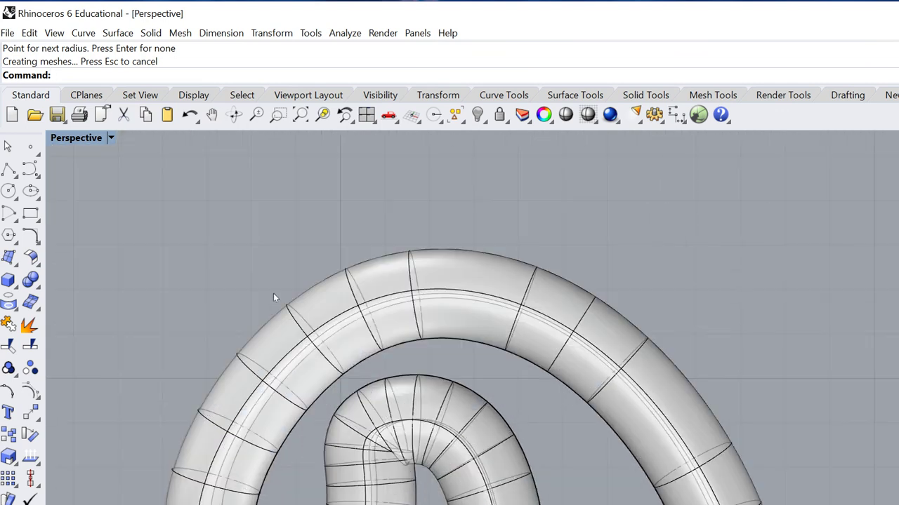
scroll(256, 301, "up", 2)
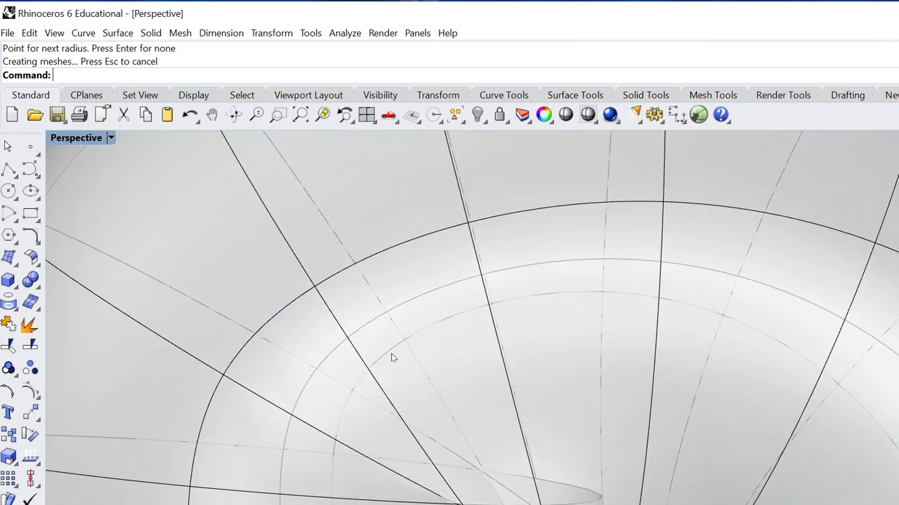
scroll(365, 346, "down", 5)
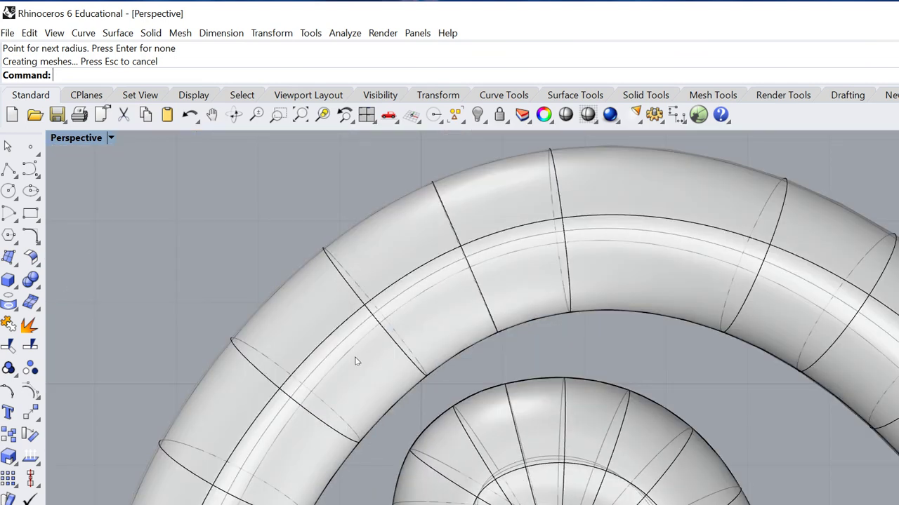
scroll(348, 372, "down", 5)
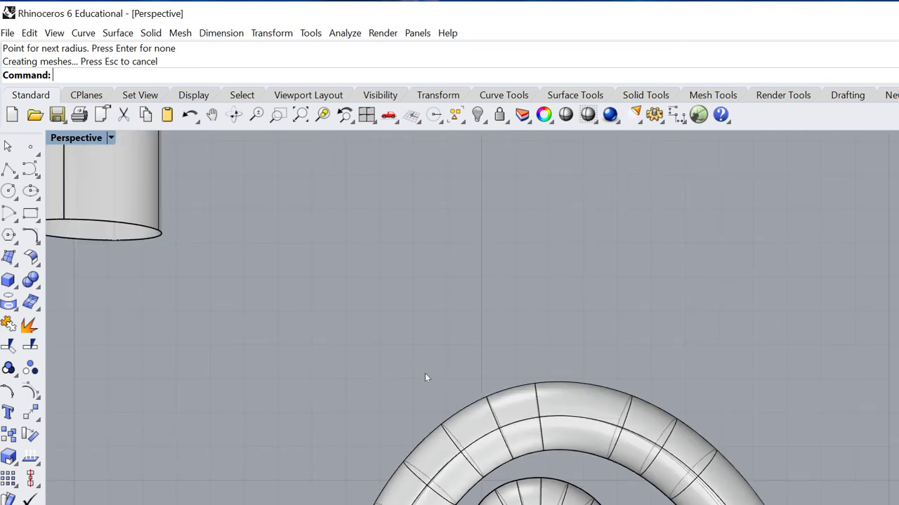
Delete the pipe around the spiral-ended curve, keeping its rail curve.
right_click_drag(424, 377, 444, 315)
left_click(476, 321)
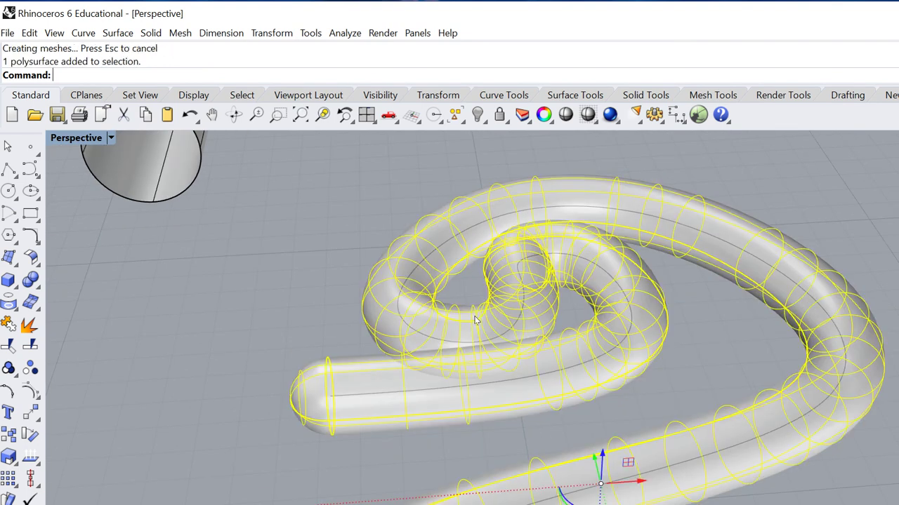
key("Delete")
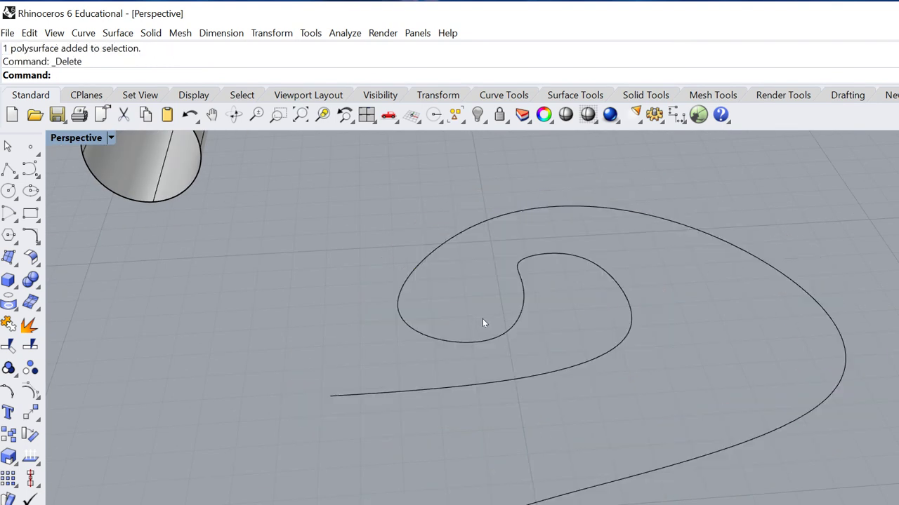
Simplify the spiral-ended curve into one wide open bend by deleting the seven control points that shape its inner hook.
left_click_drag(366, 219, 350, 209)
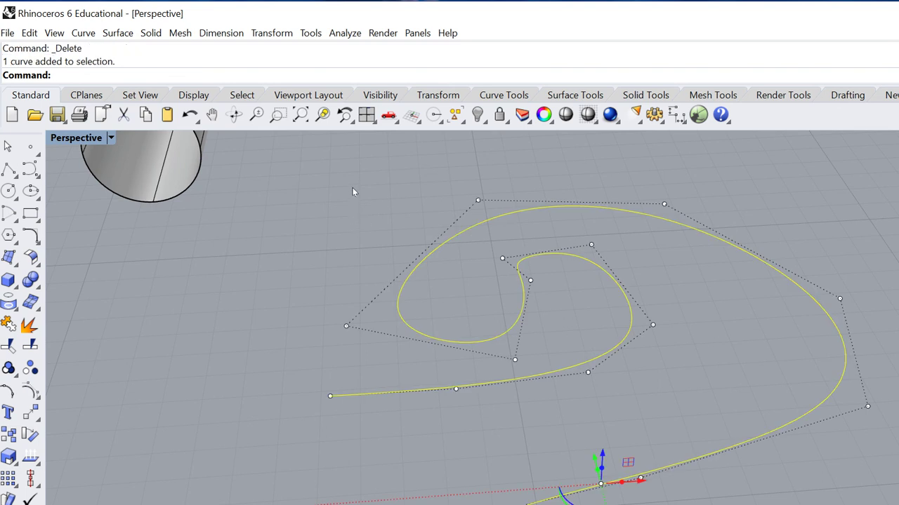
left_click(353, 187)
key("Delete")
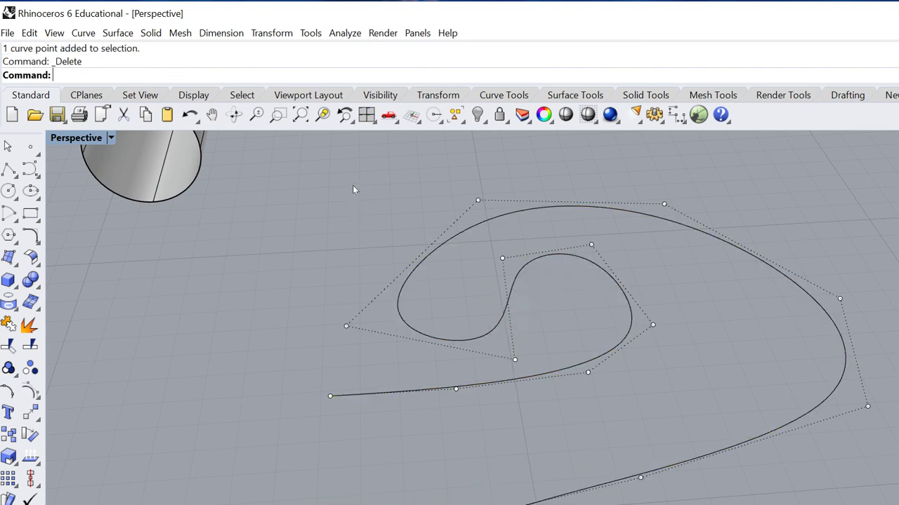
left_click(338, 171)
key("Delete")
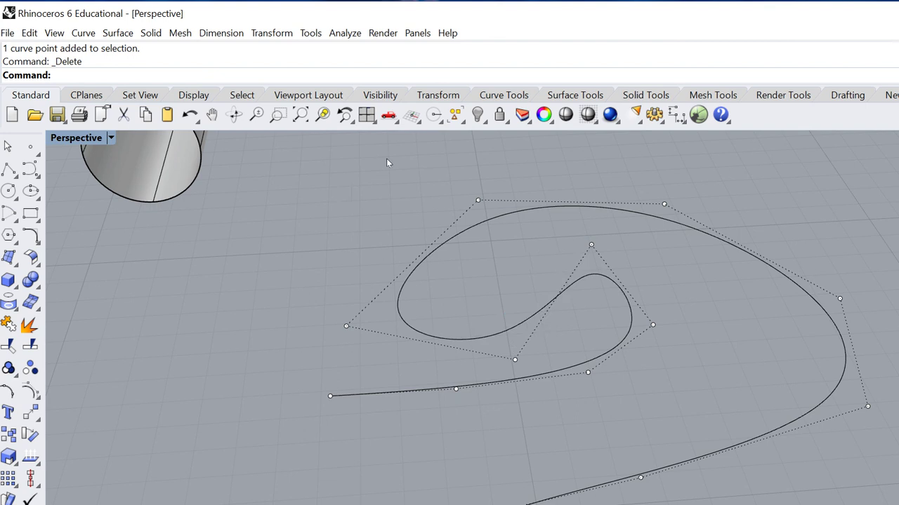
left_click(591, 245)
key("Delete")
left_click(653, 324)
key("Delete")
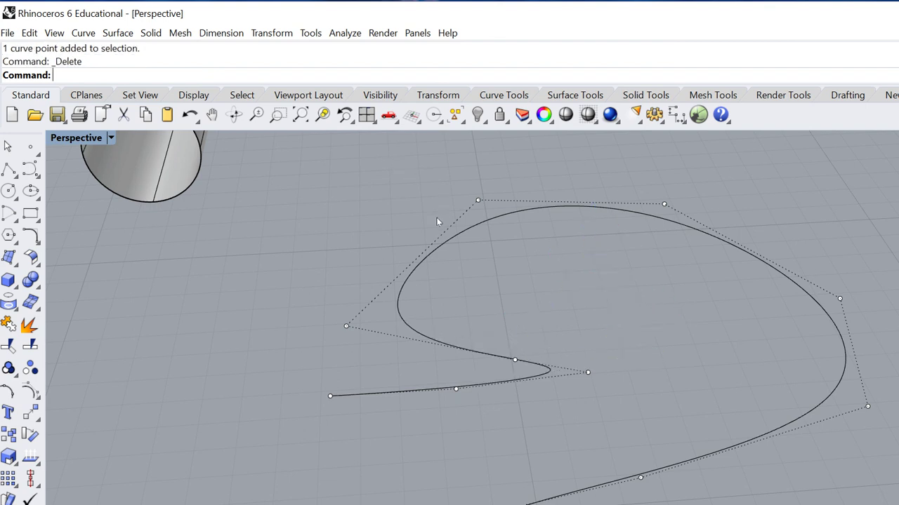
left_click(588, 373)
key("Delete")
left_click(514, 360)
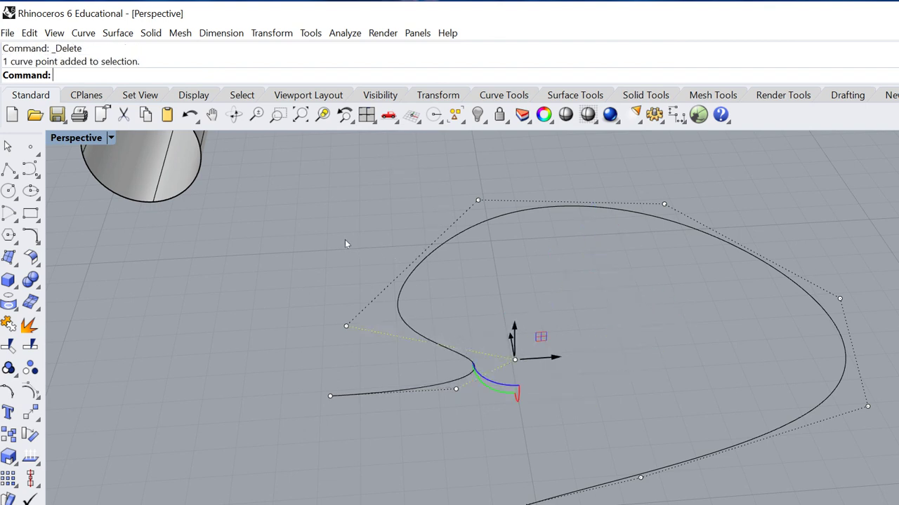
key("Delete")
key("Delete")
key("Escape")
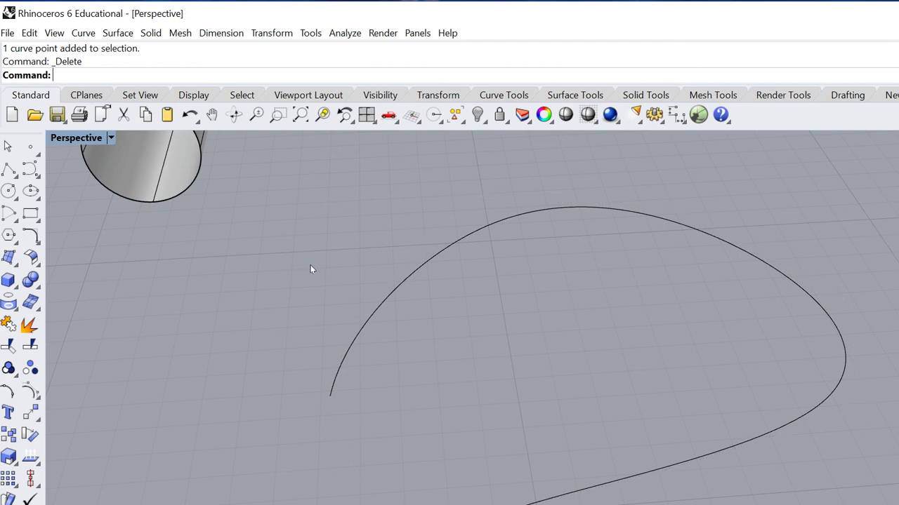
Create a round-capped pipe along the simplified curve with start and end radius 1 and no intermediate radius, and check its bend.
scroll(309, 265, "down", 5)
left_click(521, 433)
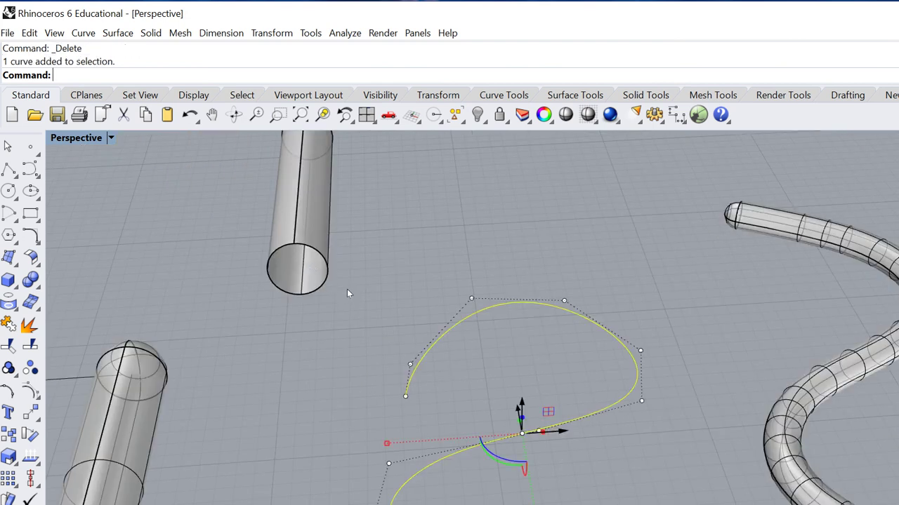
type("pipe")
key("Return")
key("Return")
key("Return")
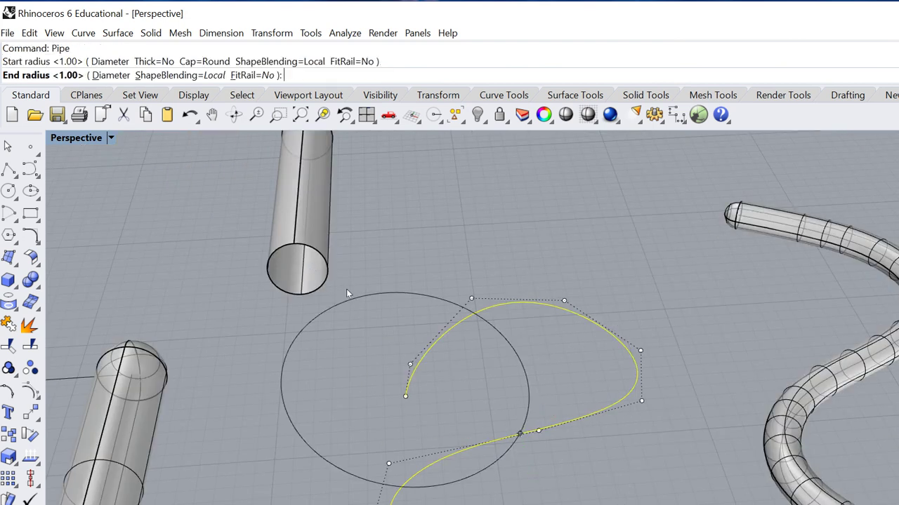
key("Return")
right_click_drag(398, 327, 410, 297)
scroll(417, 239, "up", 5)
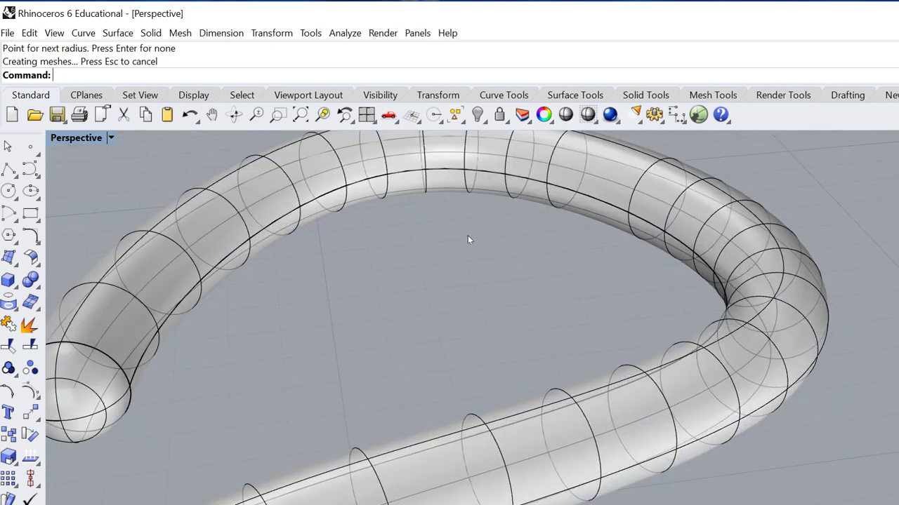
Compare the curved pipes with the straight pipes and their flat, open and round ends.
scroll(468, 235, "down", 6)
right_click_drag(459, 297, 452, 304)
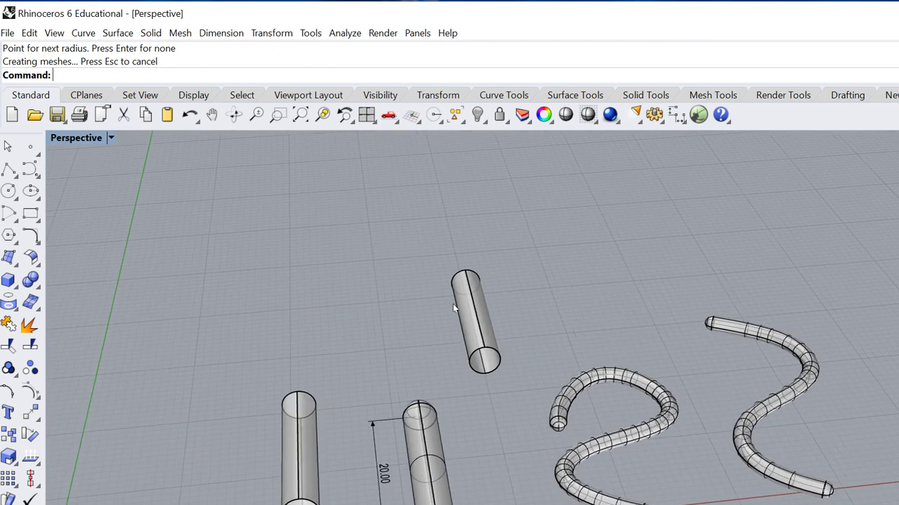
right_click_drag(313, 336, 463, 297)
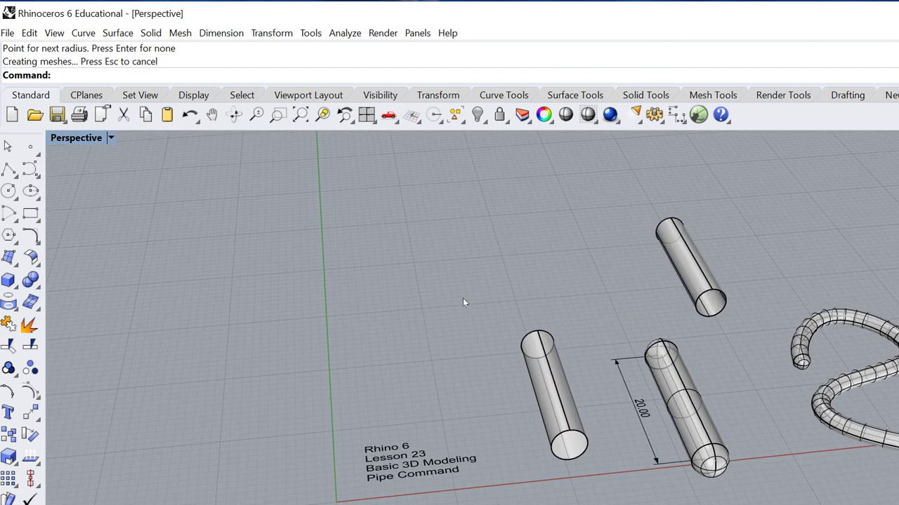
scroll(445, 299, "up", 5)
scroll(445, 300, "down", 2)
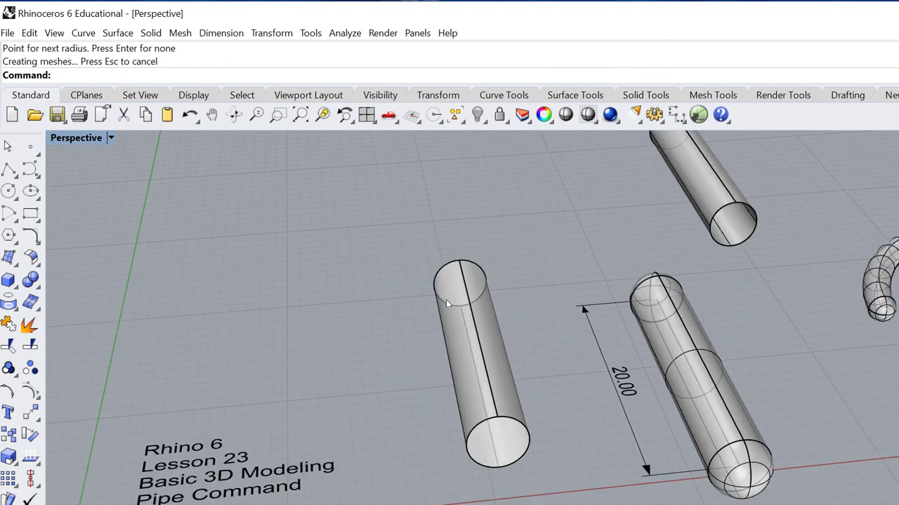